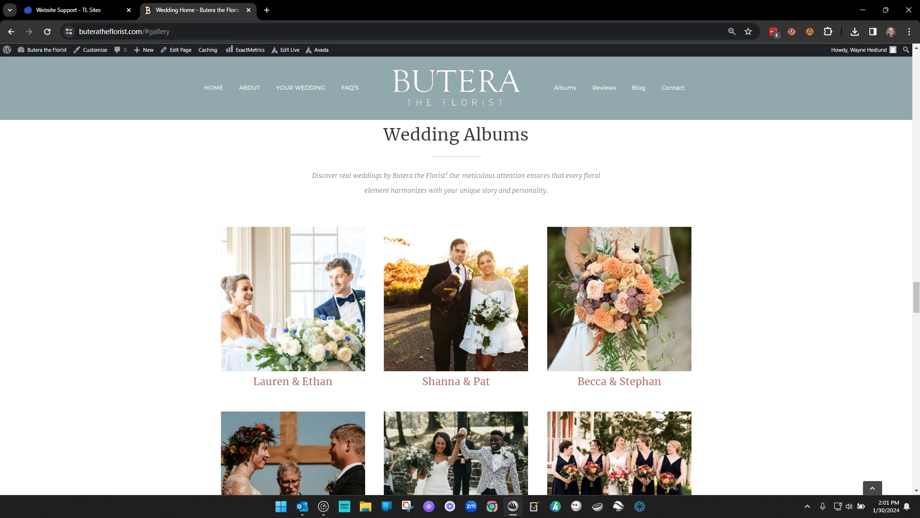
Return to the florist's home page and go to its Wedding Albums section.
click(463, 99)
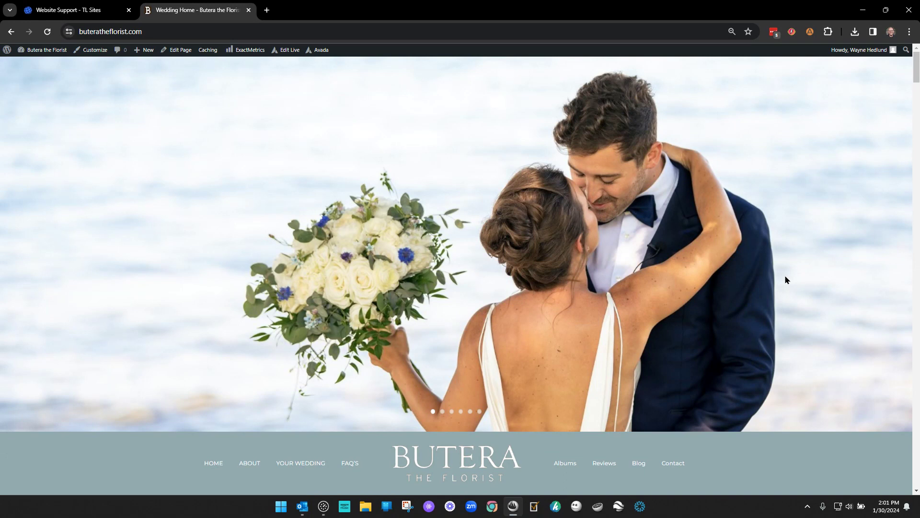
click(564, 464)
scroll(788, 309, down, 2)
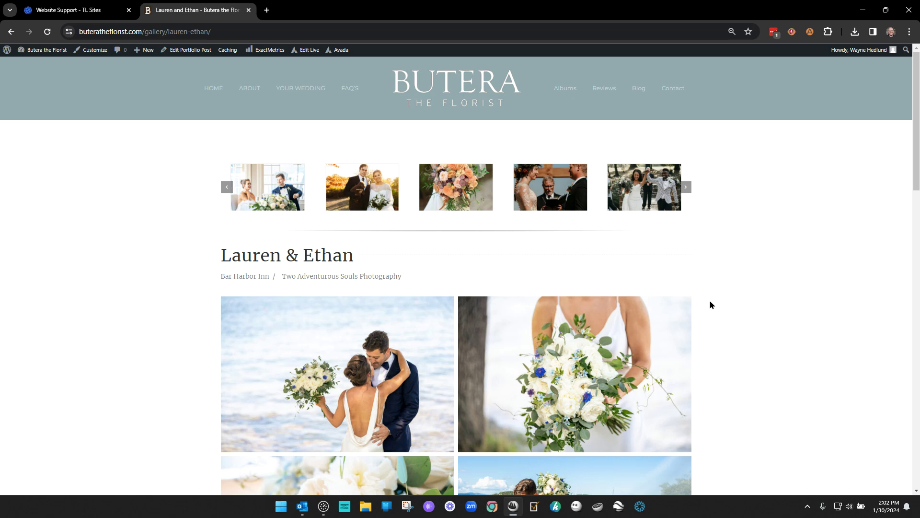
Examine the first wedding album's web address and photo gallery, and browse on to another album from the album carousel.
click(90, 32)
click(251, 30)
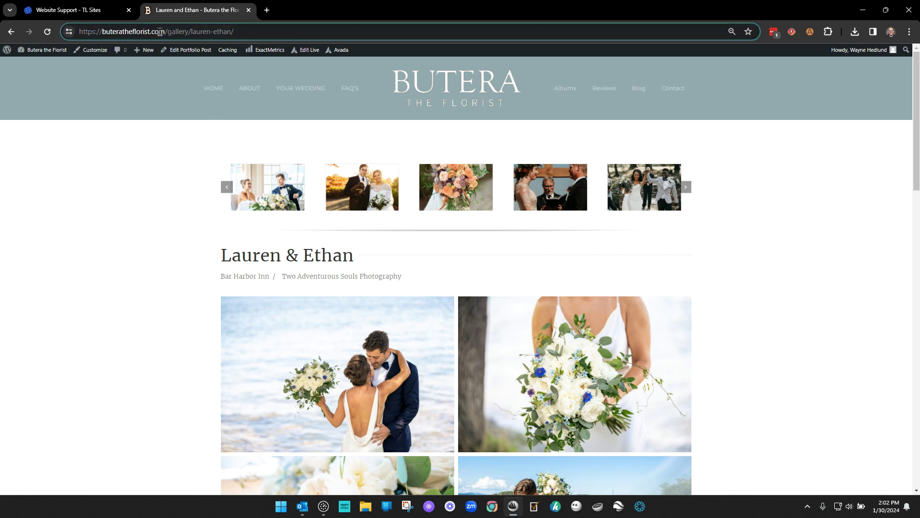
drag(168, 31, 189, 32)
click(181, 32)
scroll(721, 355, down, 10)
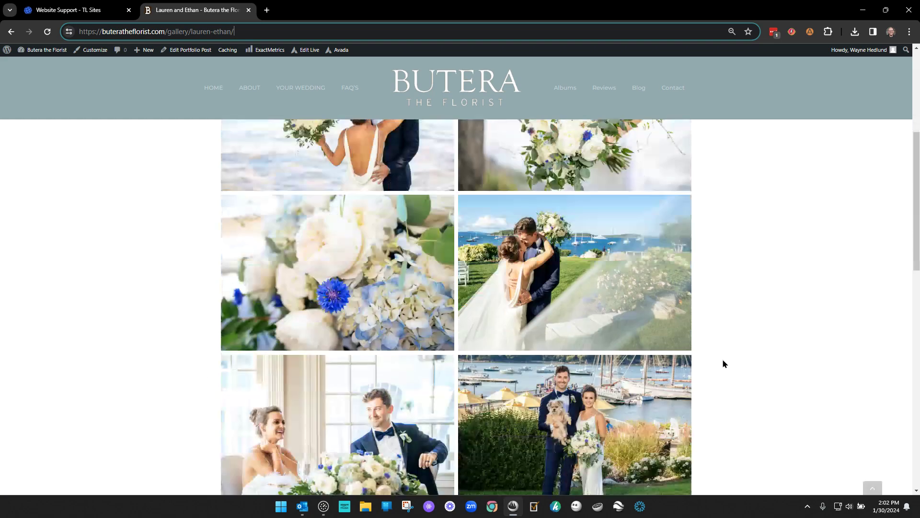
scroll(723, 364, up, 10)
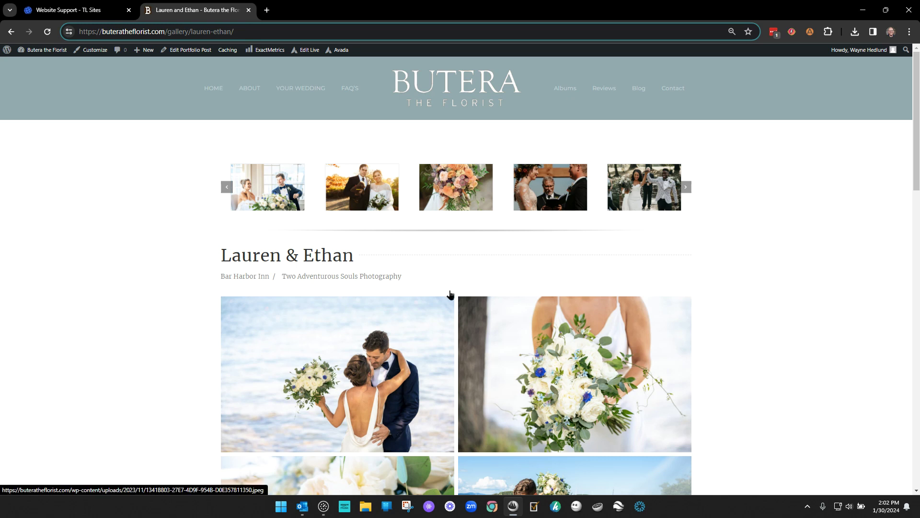
click(686, 188)
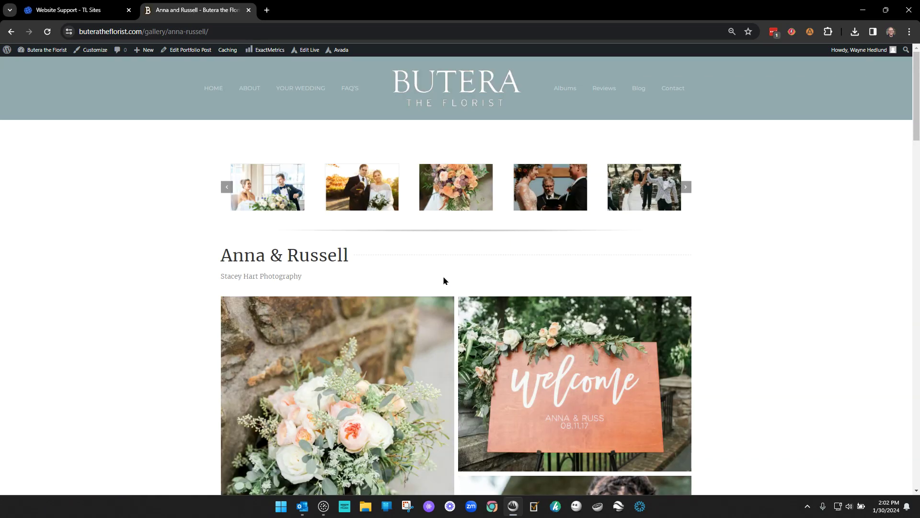
Go back through the home page to the Wedding Albums section and look over the album covers.
click(454, 114)
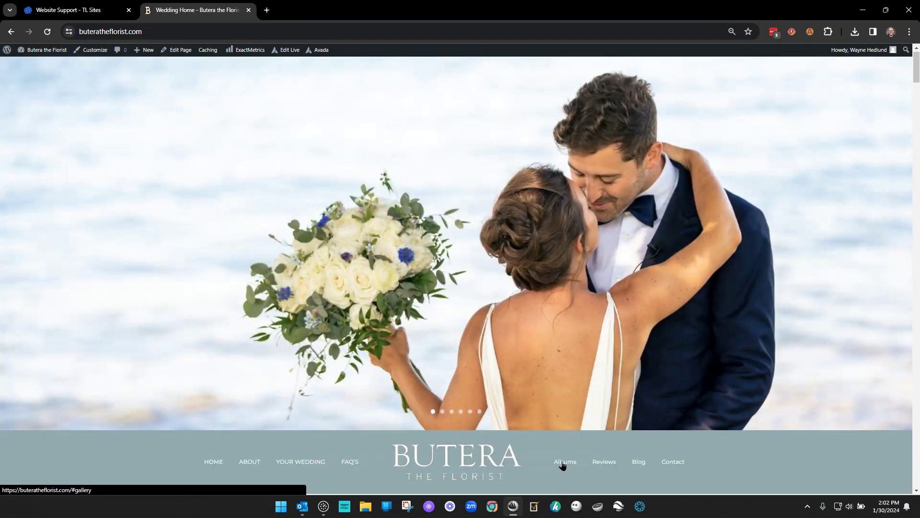
click(564, 463)
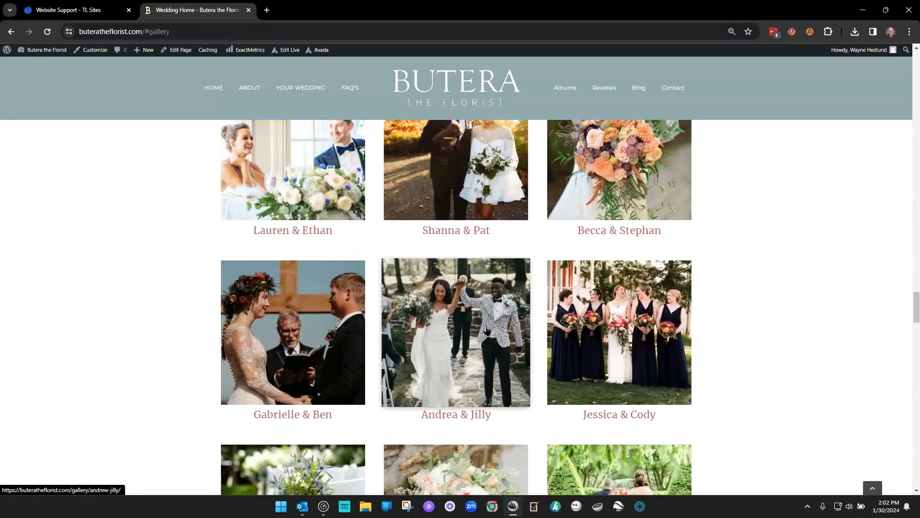
scroll(497, 334, up, 1)
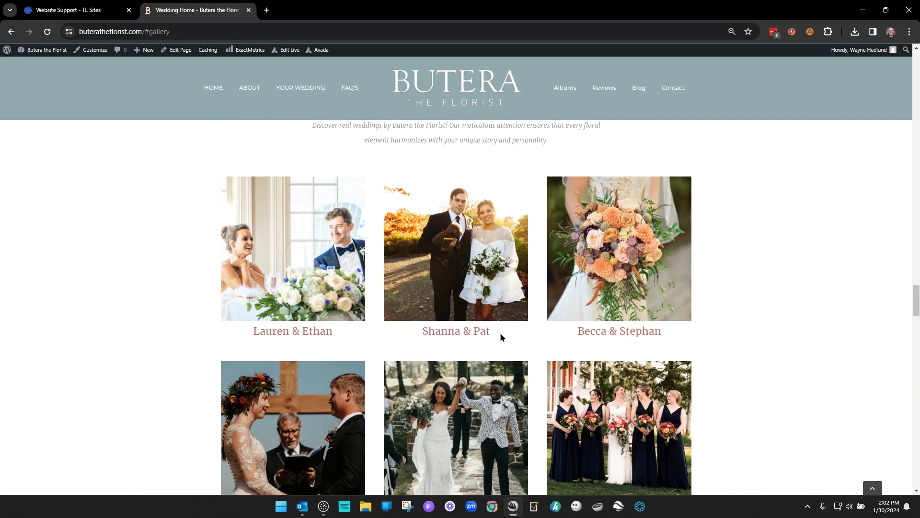
scroll(500, 334, up, 1)
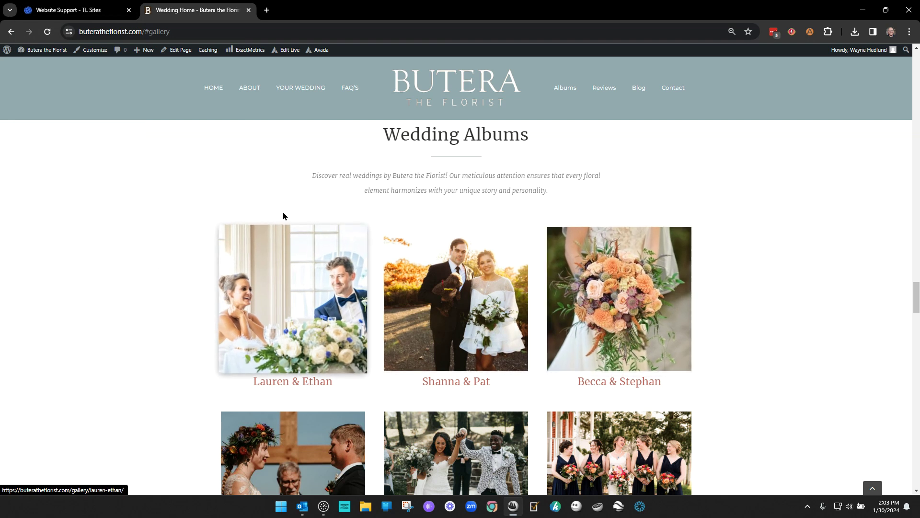
Switch to the TL Sites support page and view its Website Guided Support (Tutorials) section through the Guided Support option.
click(84, 15)
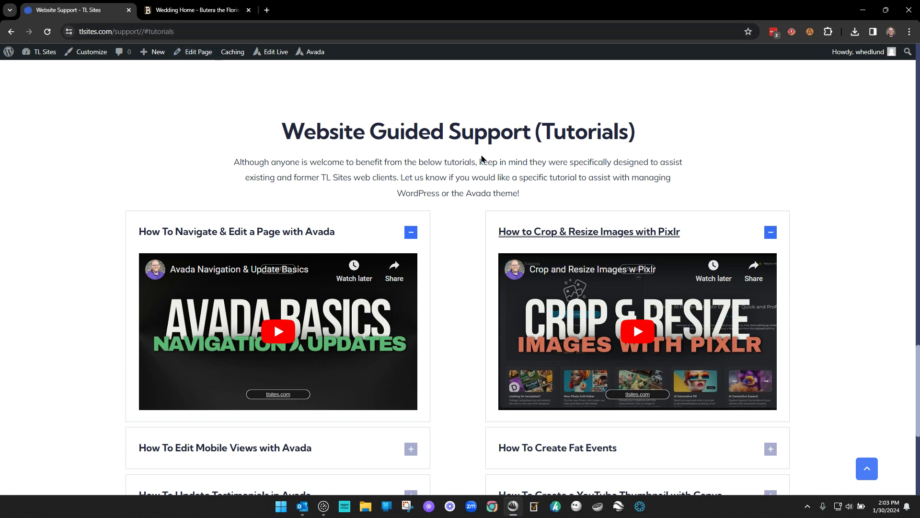
scroll(858, 421, up, 1)
scroll(858, 450, down, 1)
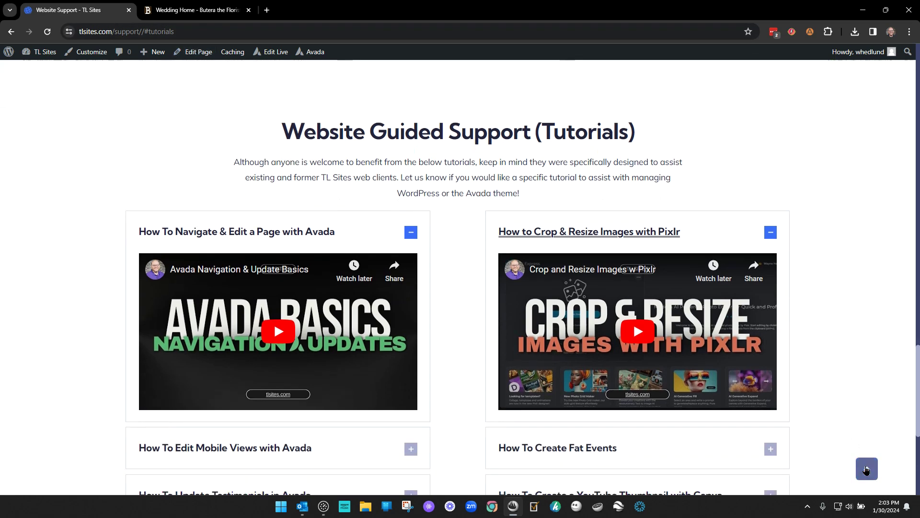
click(867, 467)
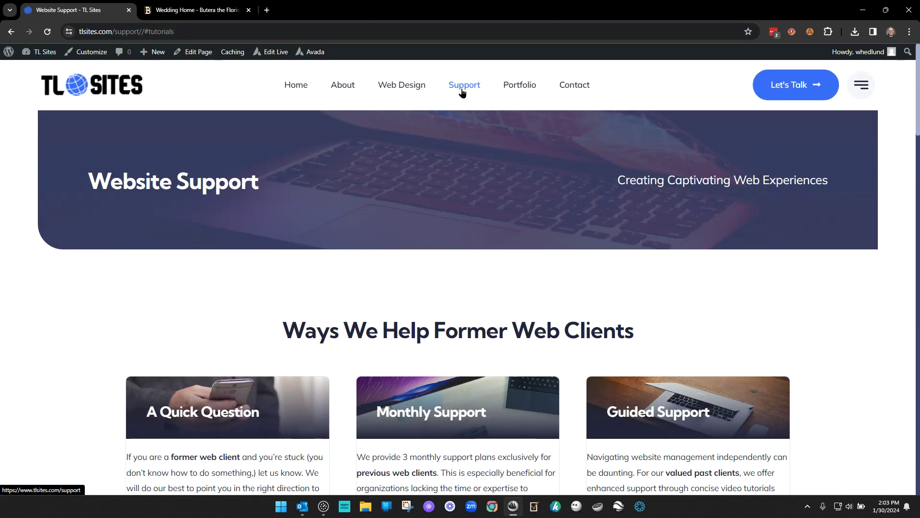
click(676, 400)
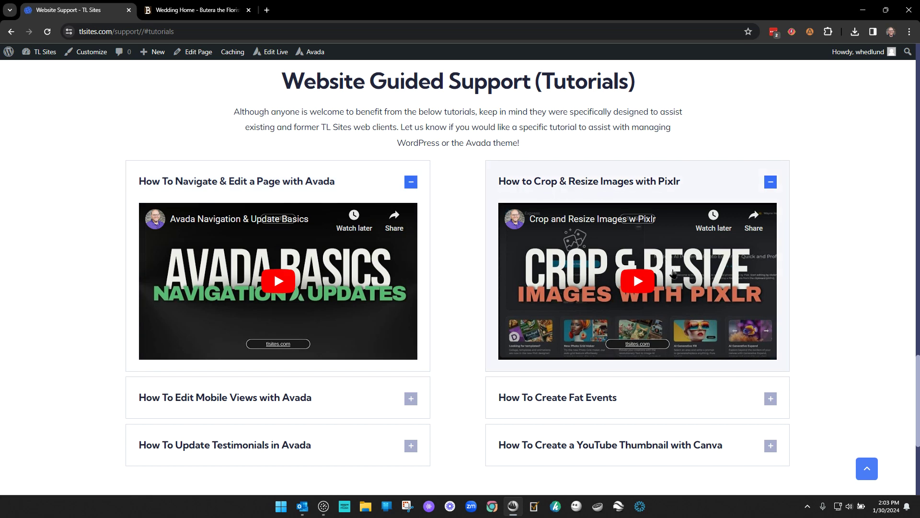
Close the TL Sites support page and return to the start of the florist's home page.
click(197, 10)
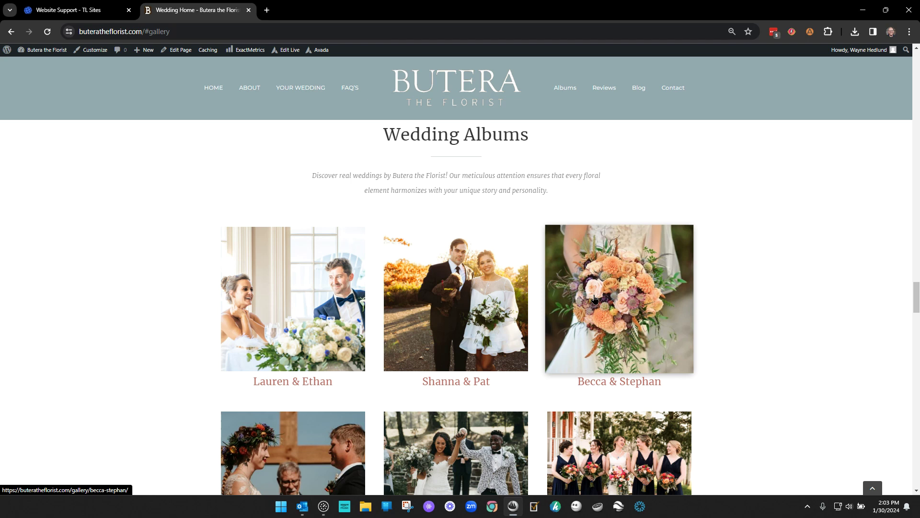
click(66, 13)
click(129, 9)
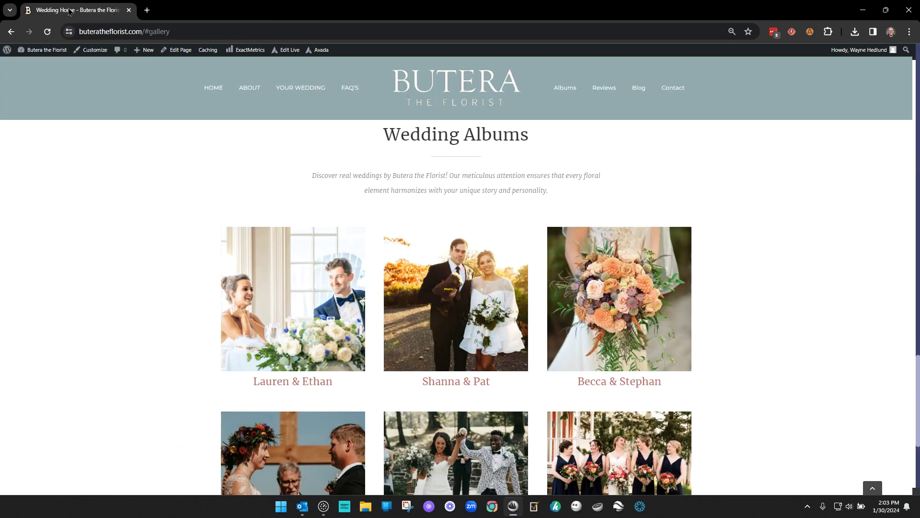
scroll(803, 431, up, 20)
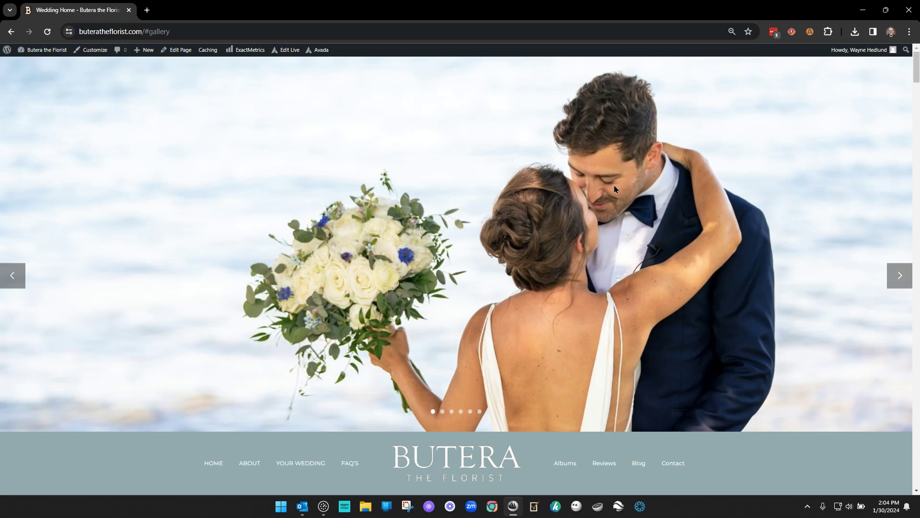
Open the WordPress dashboard in a separate tab placed before the website and display its list of Portfolio posts.
mouse_move(43, 50)
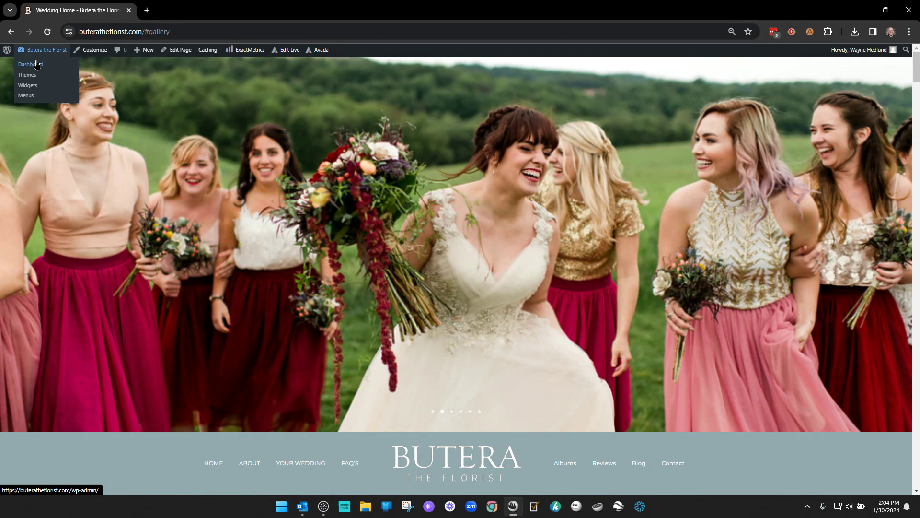
middle_click(36, 65)
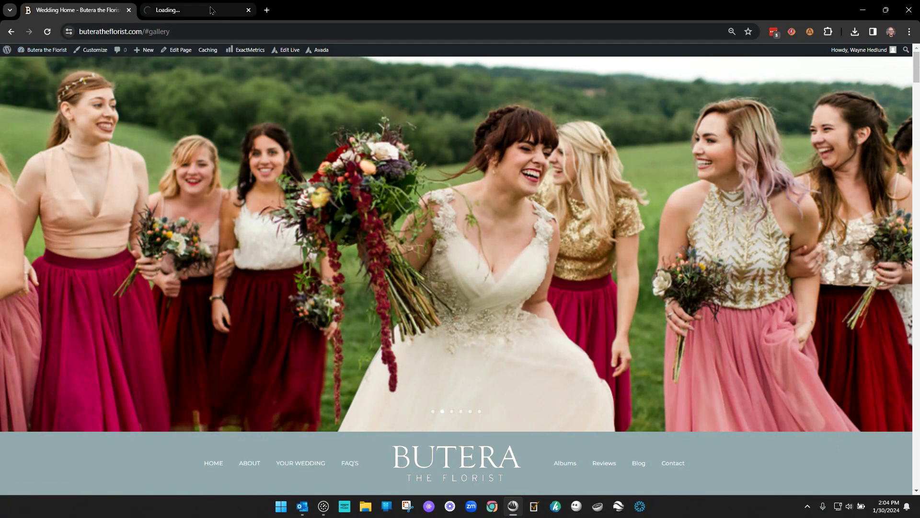
drag(211, 10, 78, 4)
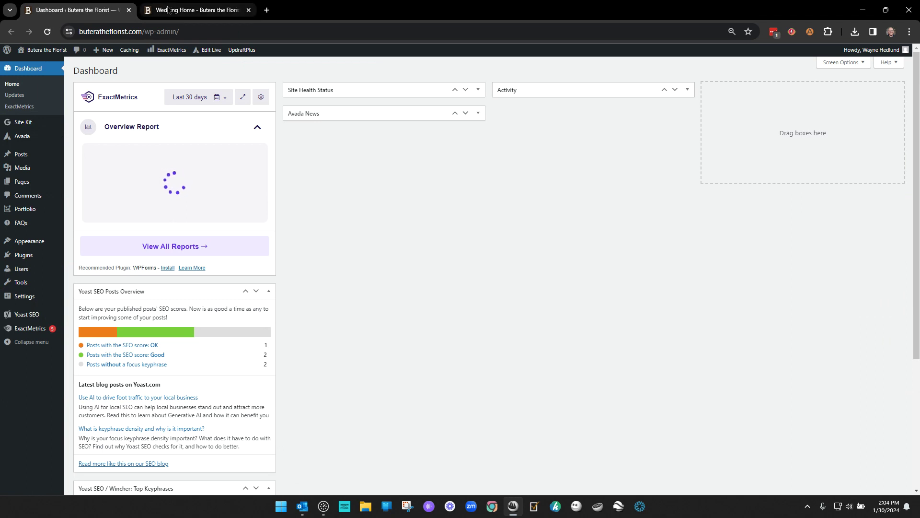
click(169, 9)
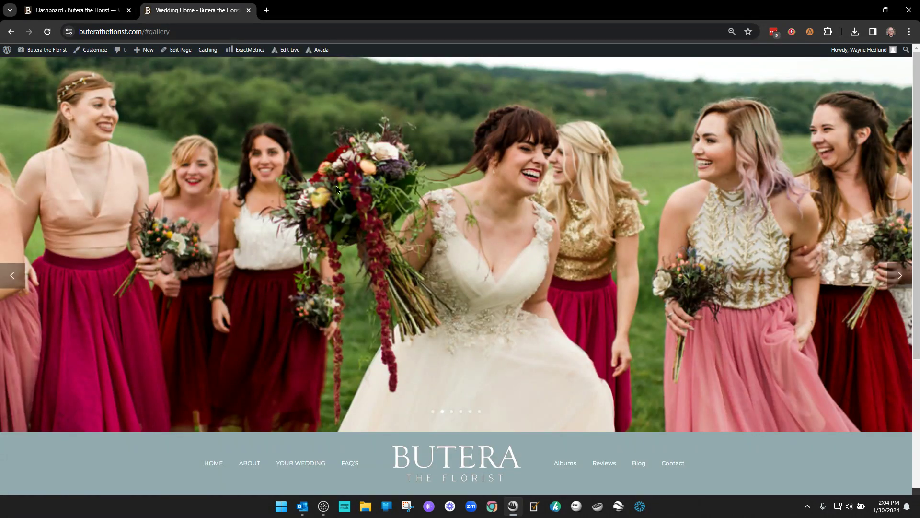
click(75, 9)
key(ctrl+plus)
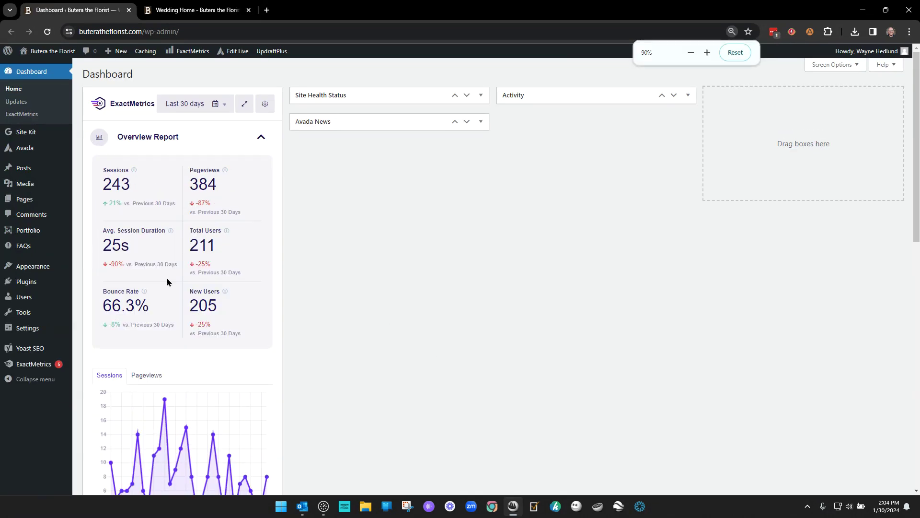
mouse_move(28, 235)
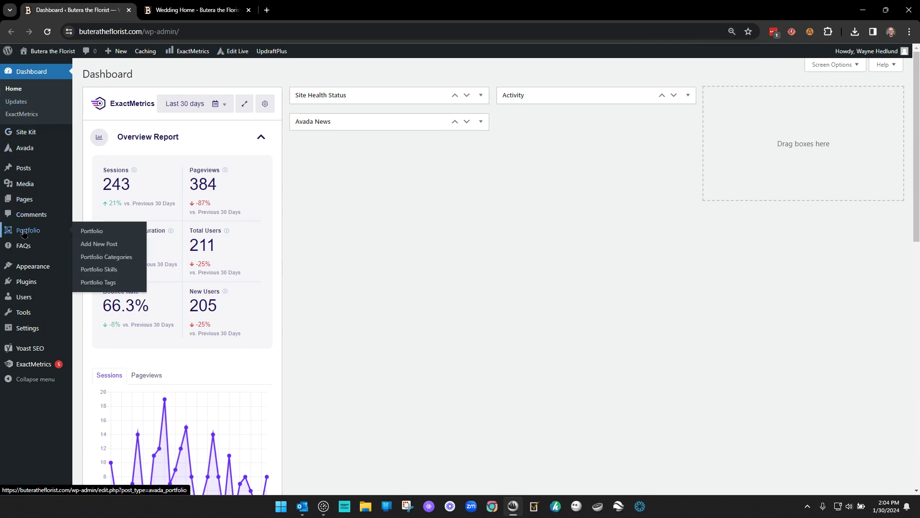
click(91, 232)
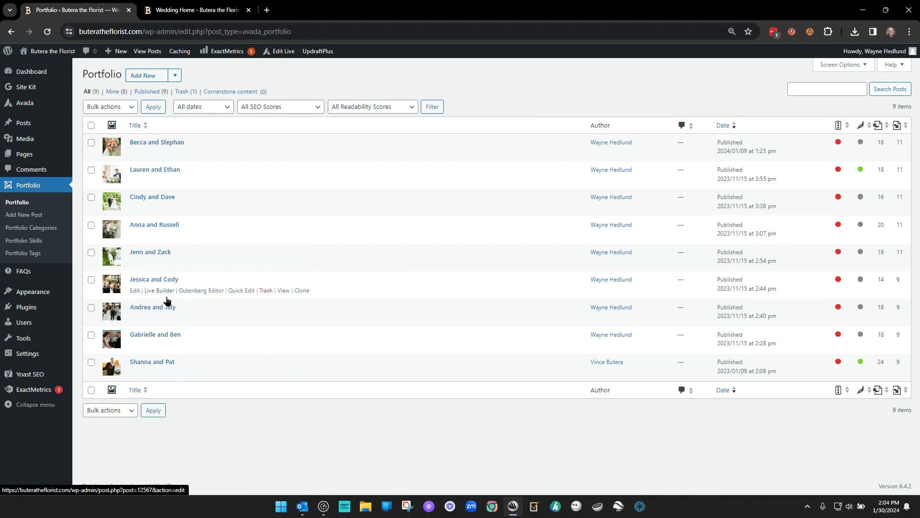
Compare the website's Wedding Albums section with the list of Portfolio posts.
key(ctrl+Tab)
scroll(600, 359, down, 1)
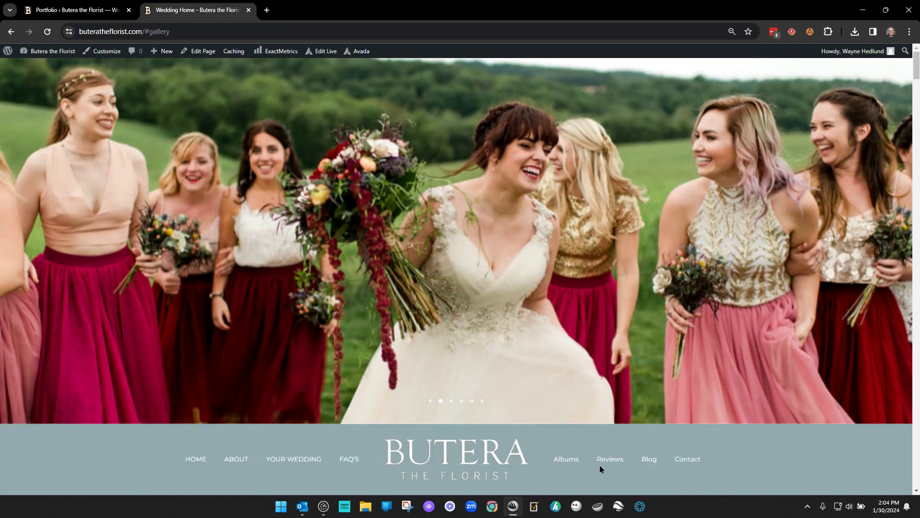
click(570, 459)
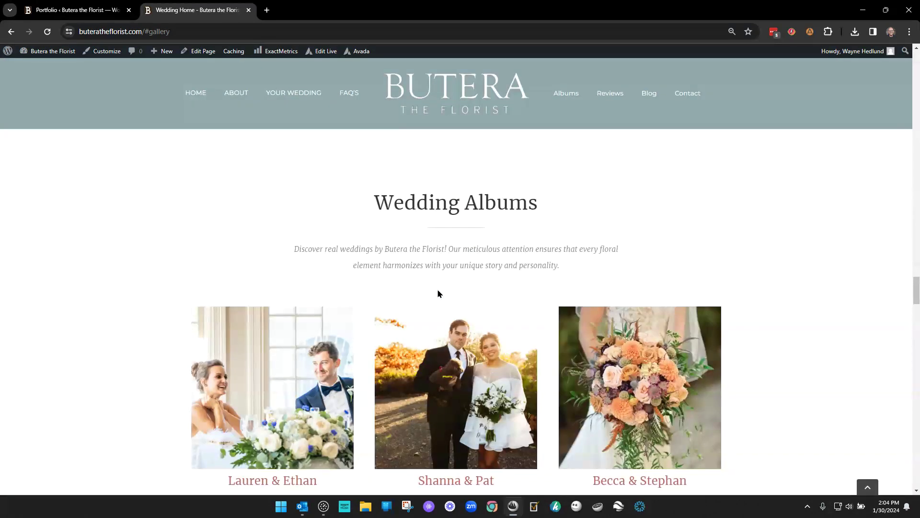
click(74, 9)
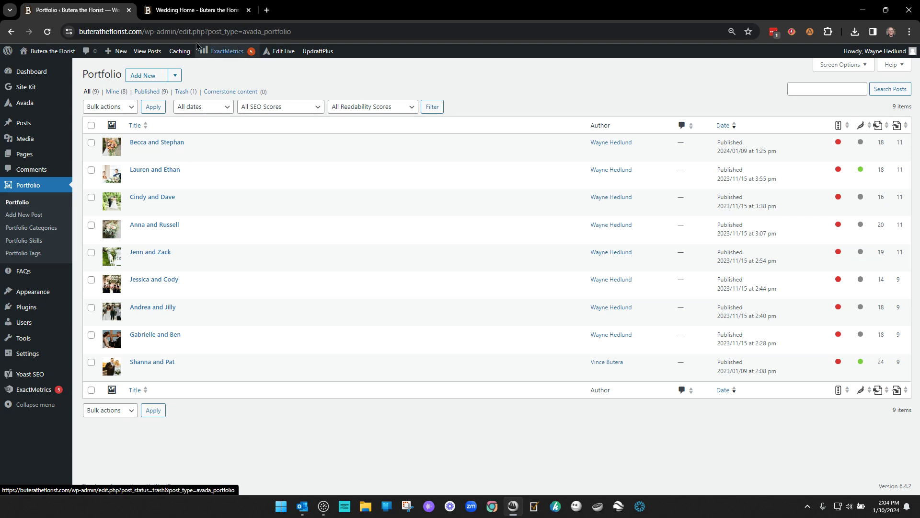
click(191, 11)
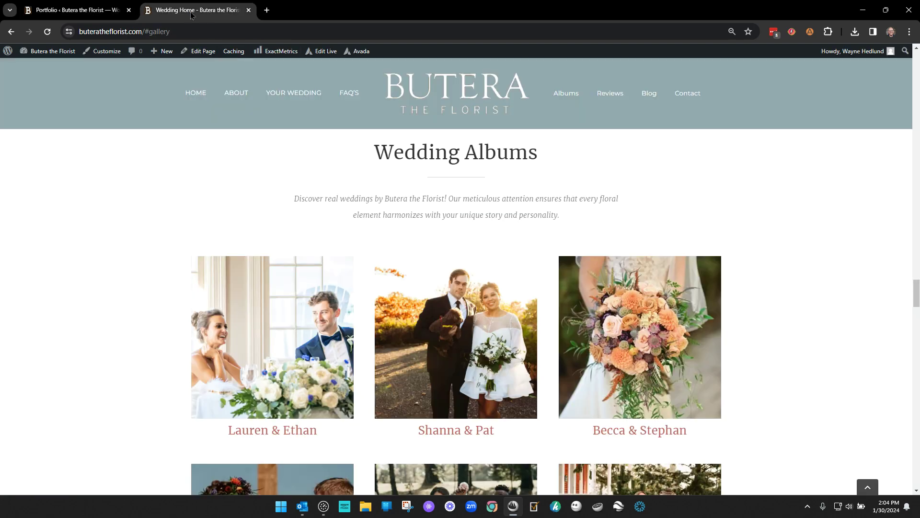
Open the first wedding album from the website's gallery and reload its page at 80% zoom.
click(272, 324)
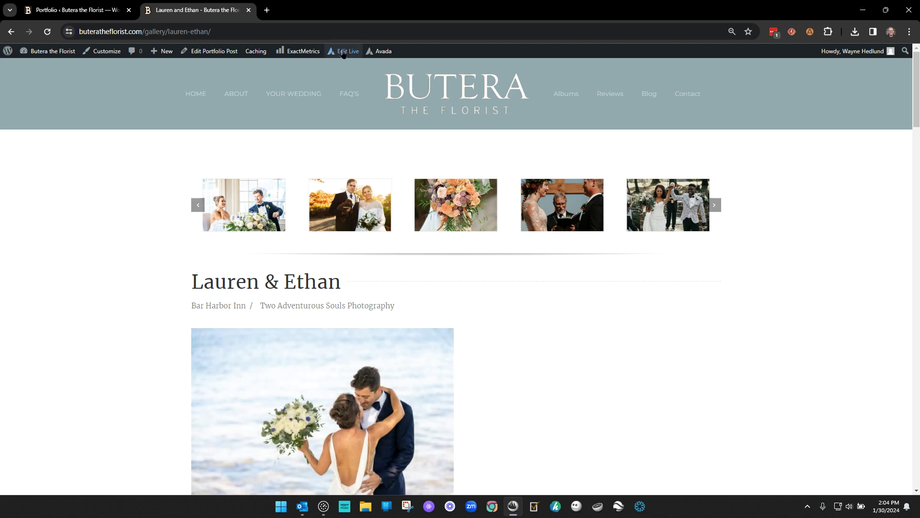
mouse_move(344, 56)
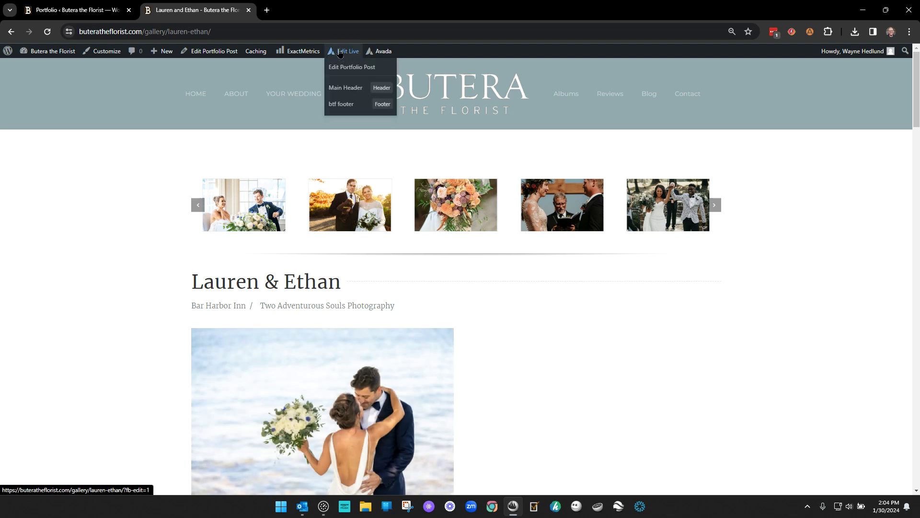
key(ctrl+minus)
click(417, 32)
click(423, 33)
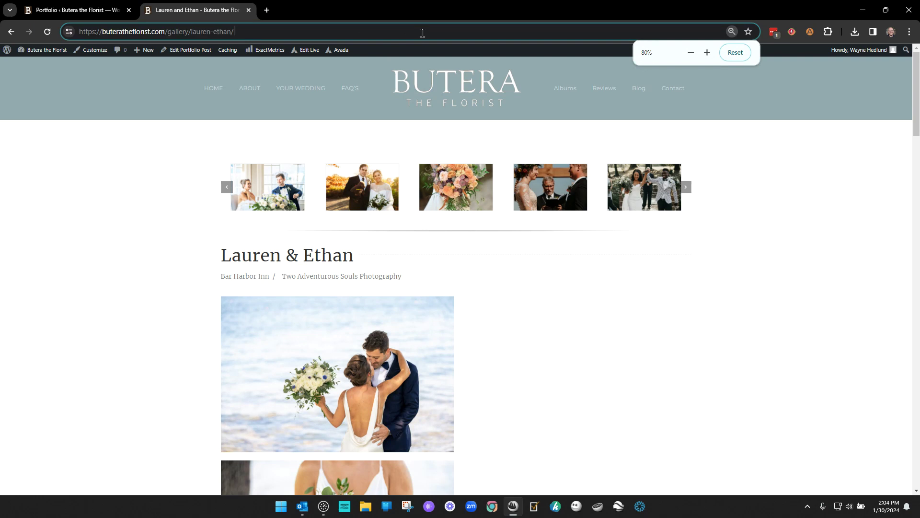
key(Return)
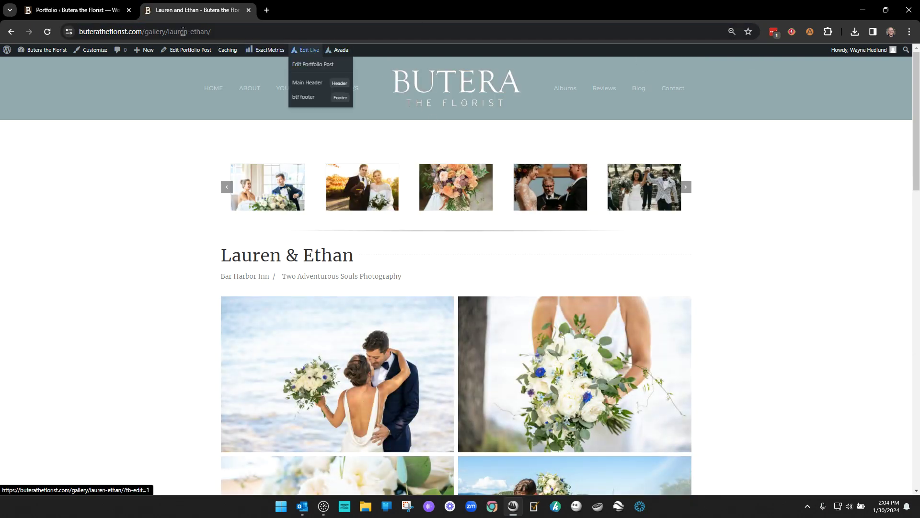
Enlarge the Portfolio posts list by two zoom levels and return to the open wedding album page.
click(90, 11)
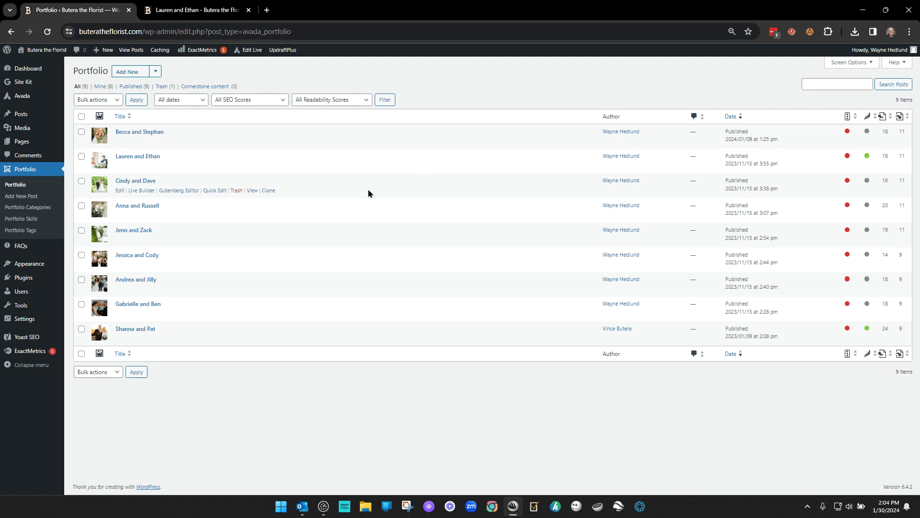
key(ctrl+plus)
key(ctrl+plus)
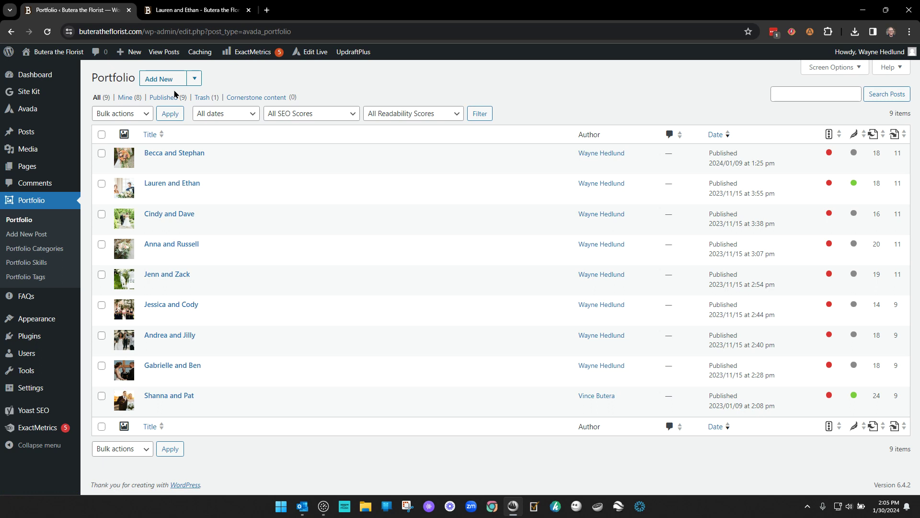
click(197, 10)
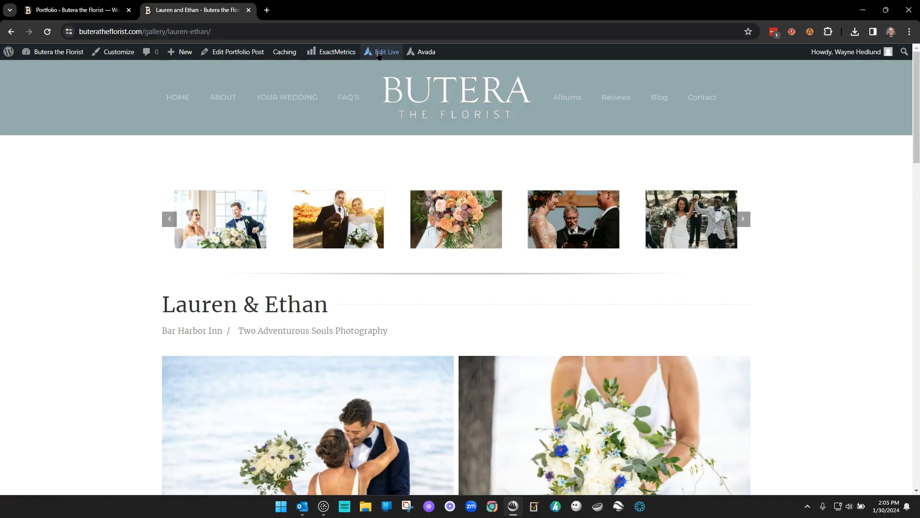
Look over the photos and heading of the open wedding album page, and open that album in the live editor.
scroll(204, 333, down, 6)
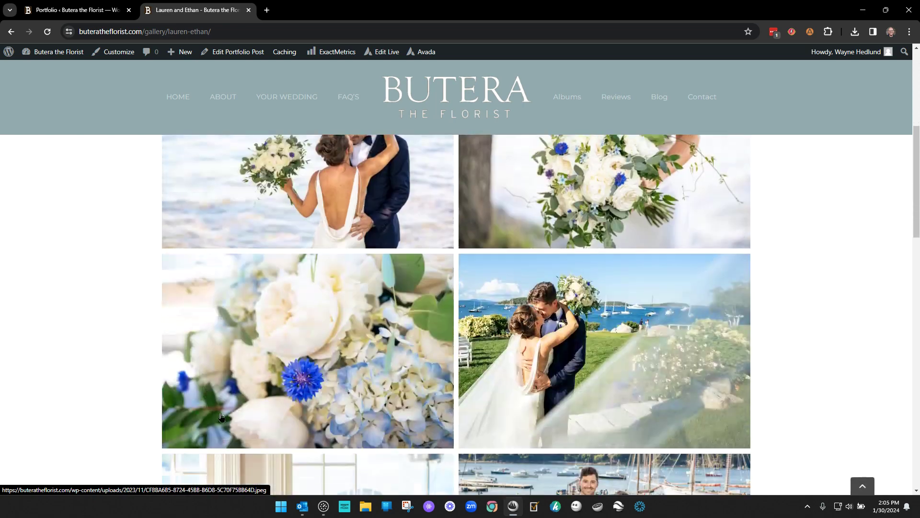
scroll(221, 417, up, 6)
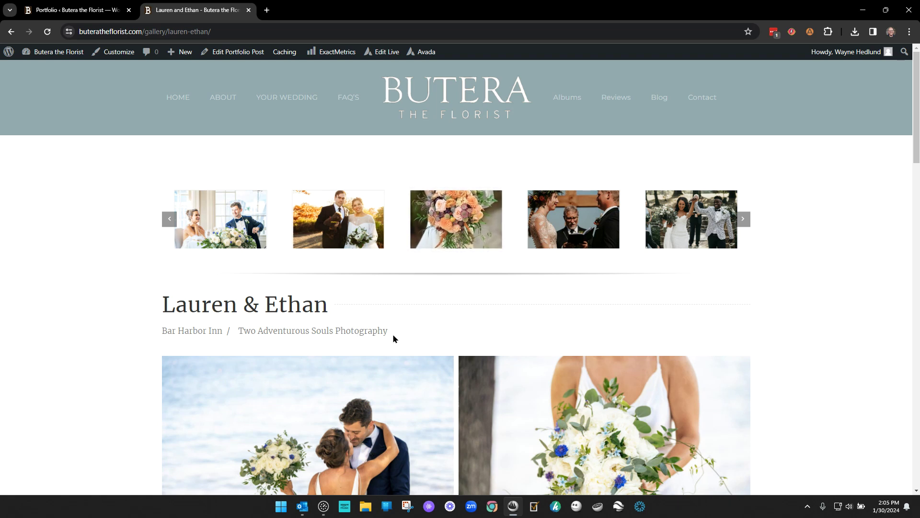
scroll(396, 339, down, 1)
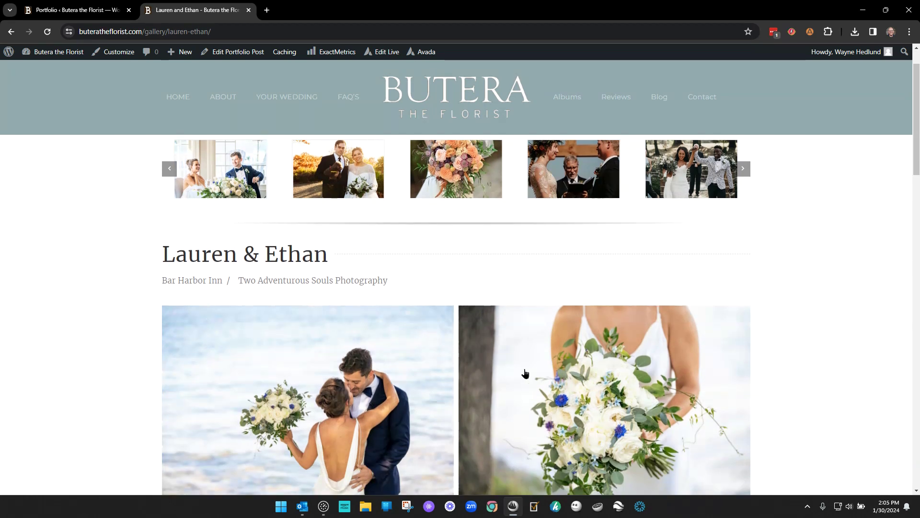
scroll(477, 434, up, 1)
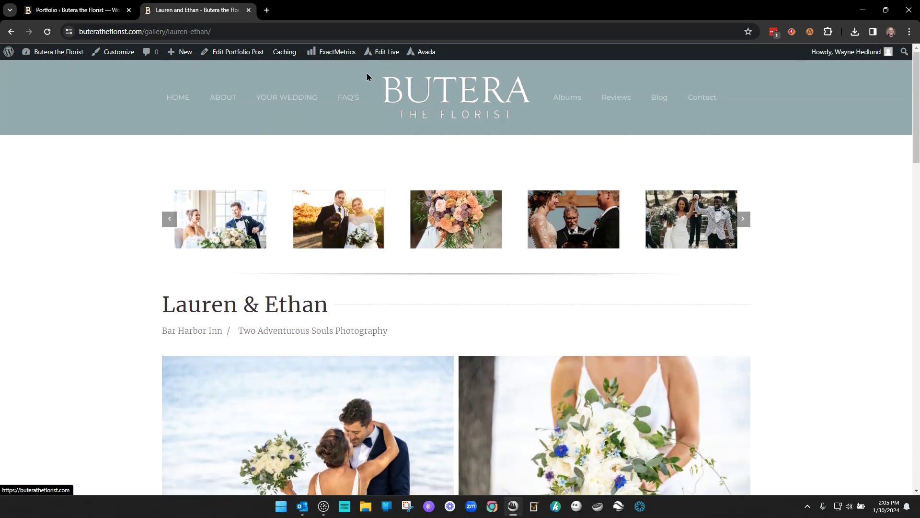
click(382, 53)
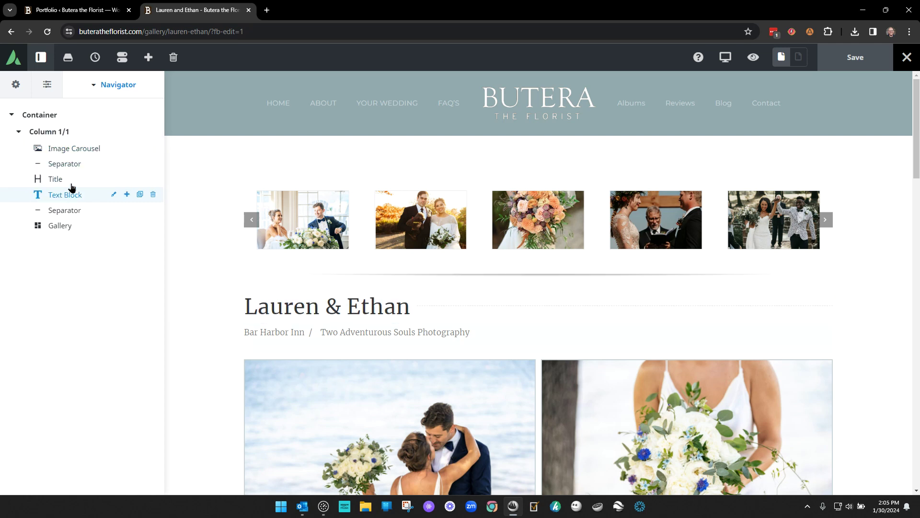
Clone the newest post in the list of Portfolio posts and open the cloned draft for editing.
click(89, 10)
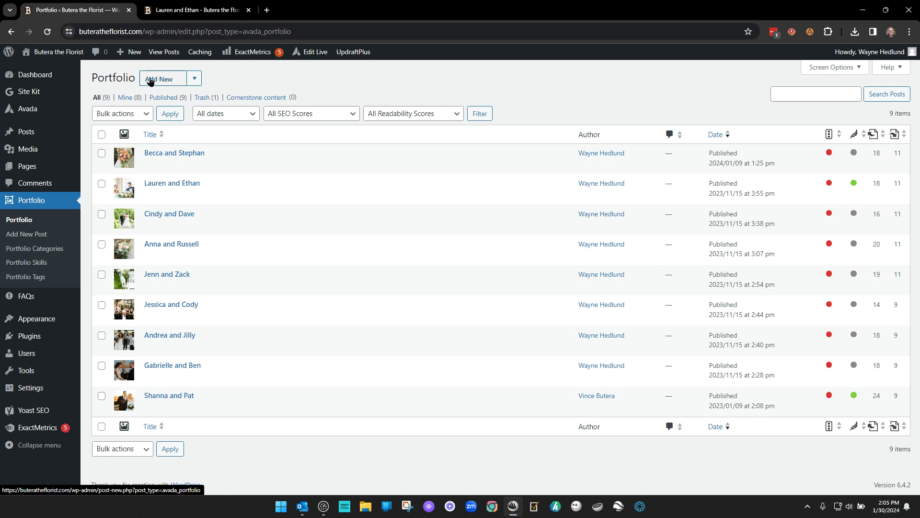
click(184, 10)
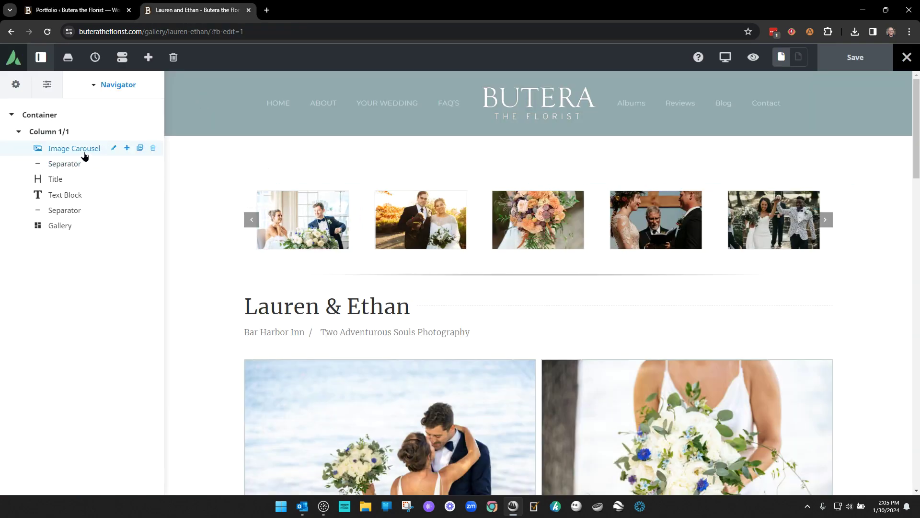
click(83, 10)
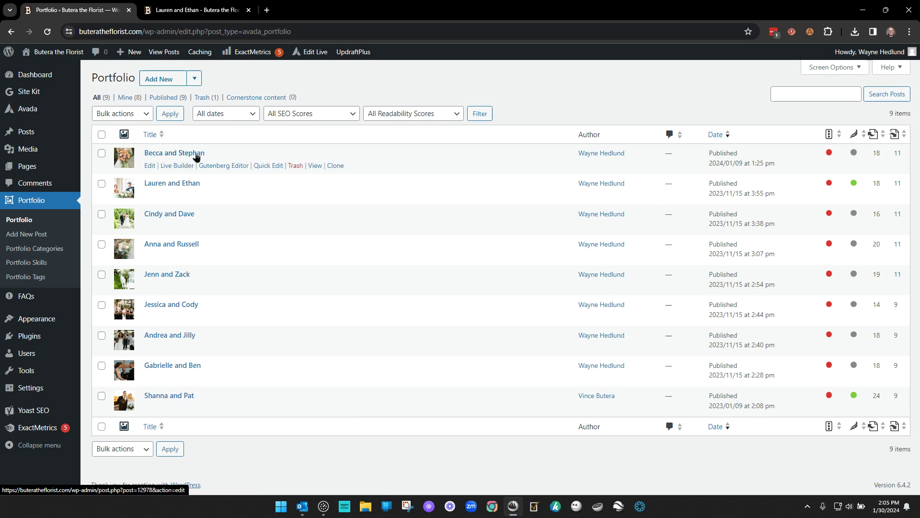
click(334, 165)
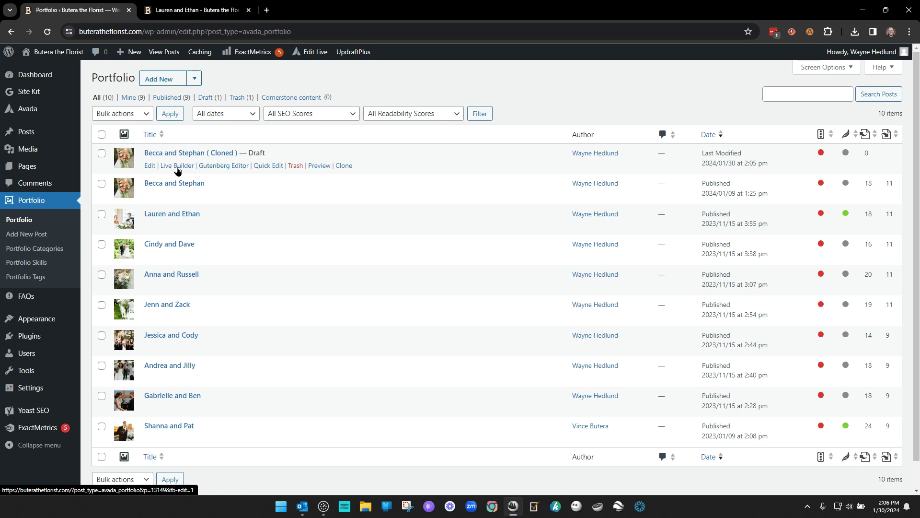
click(150, 166)
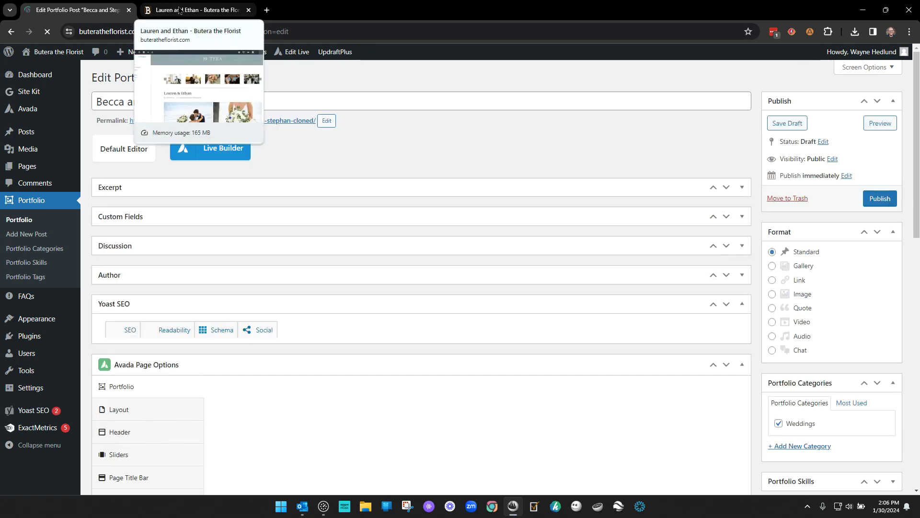
Exit the live editor on the existing album's page and return to the cloned draft's editing page.
click(240, 11)
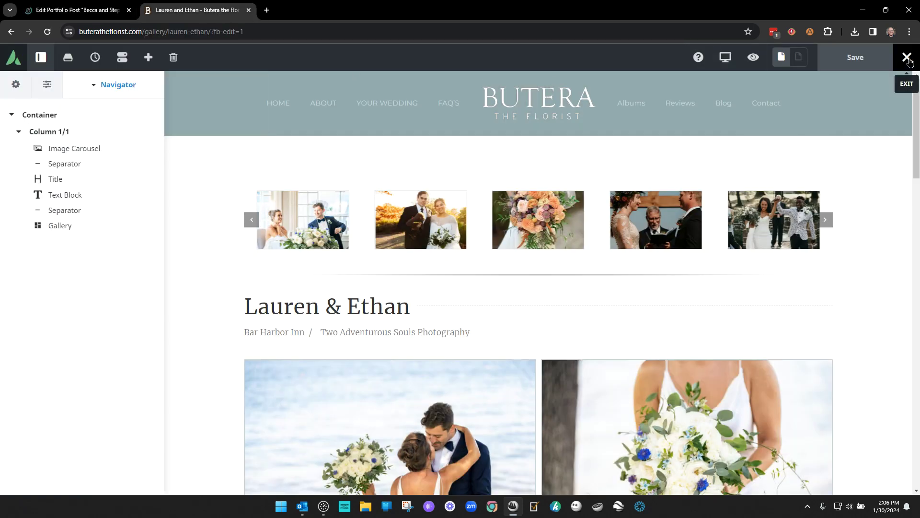
mouse_move(906, 58)
click(852, 79)
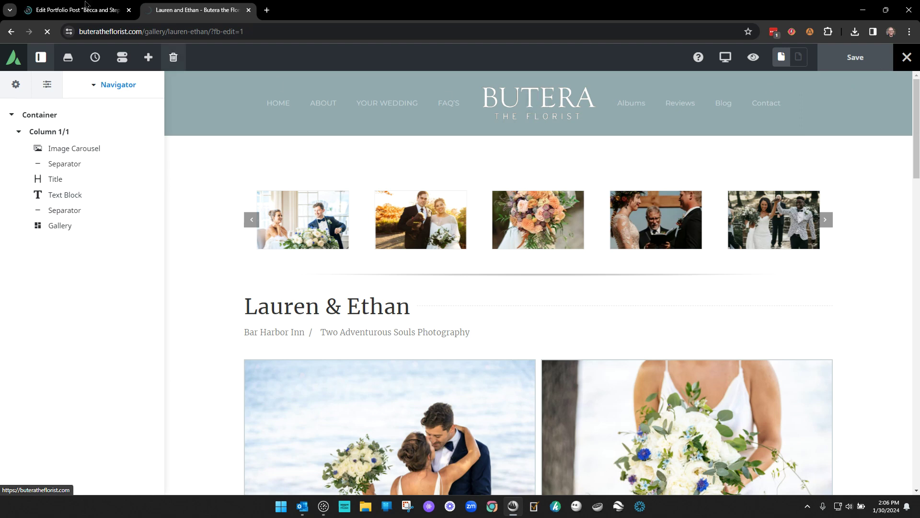
key(ctrl+Tab)
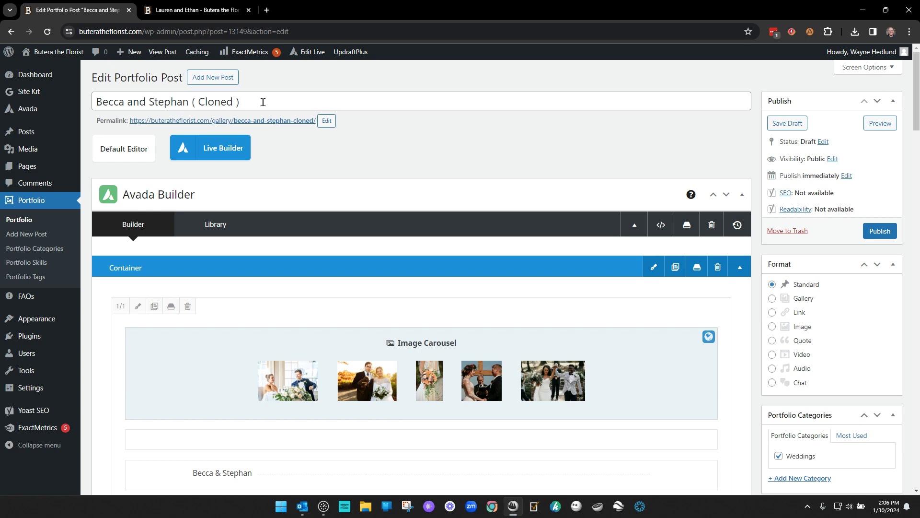
Replace the cloned draft's title with the new couple's first names joined by the word "and".
drag(246, 102, 89, 99)
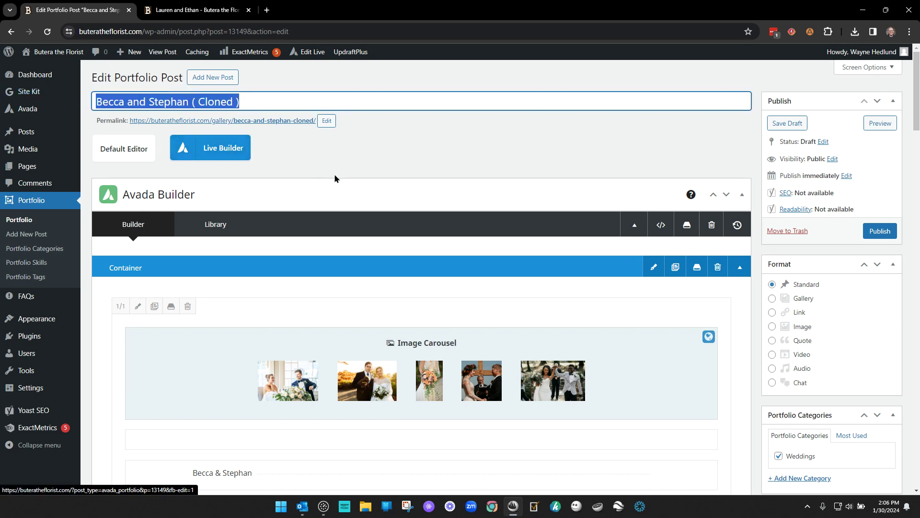
text(R)
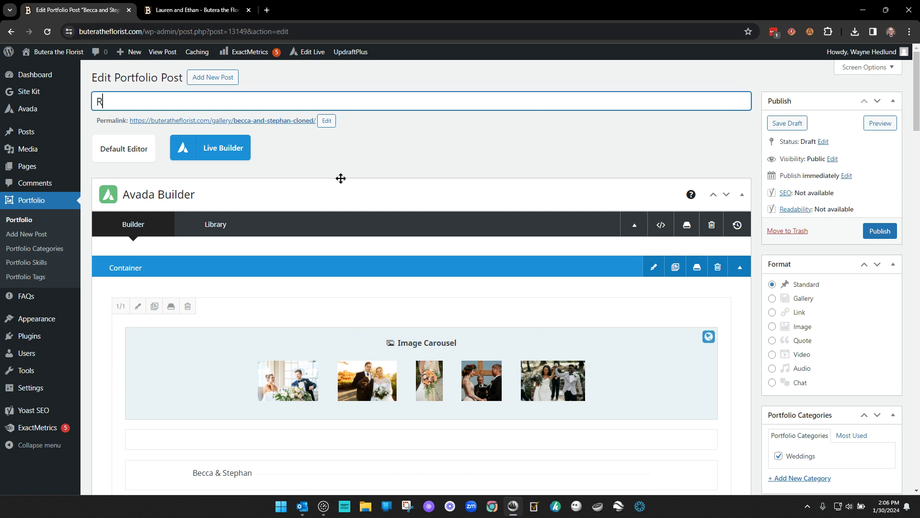
key(BackSpace)
text(Betty & Ralph)
double_click(129, 101)
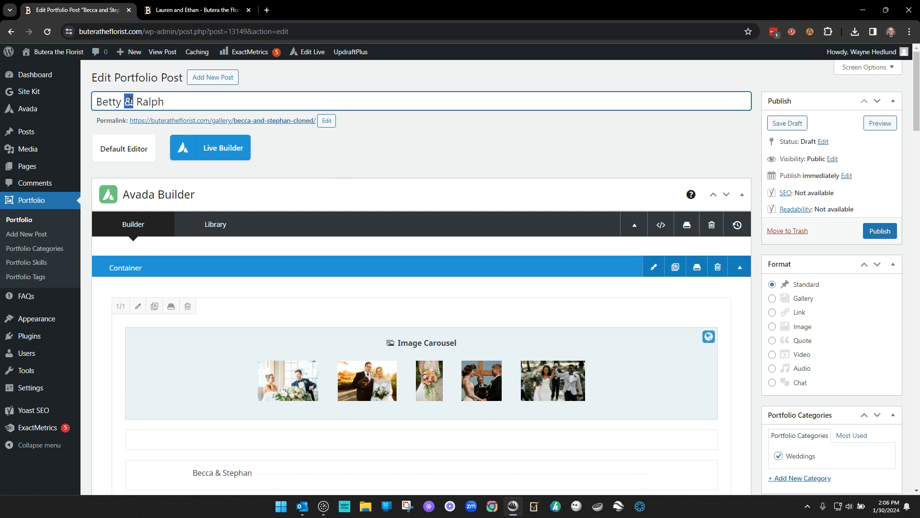
click(179, 99)
double_click(129, 101)
text(and)
click(285, 83)
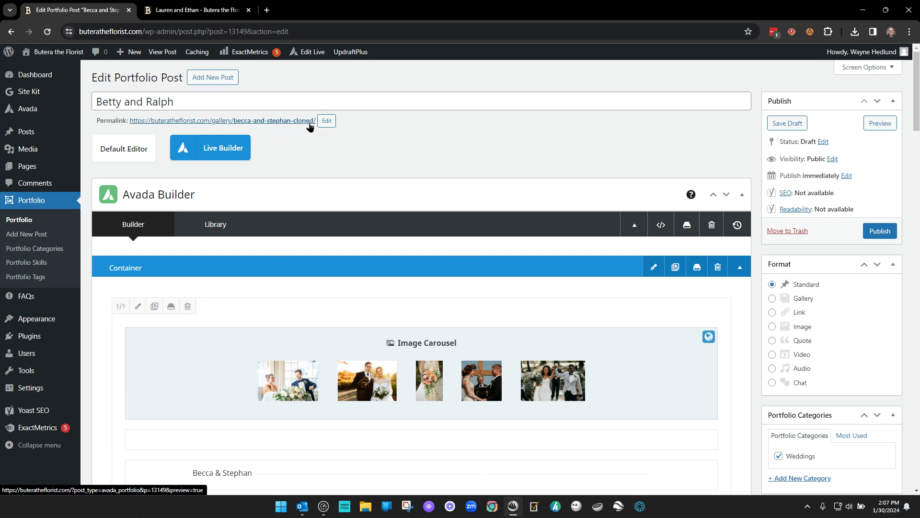
Change the draft's permalink slug to the new couple's first names in lowercase, joined by a hyphen.
click(326, 121)
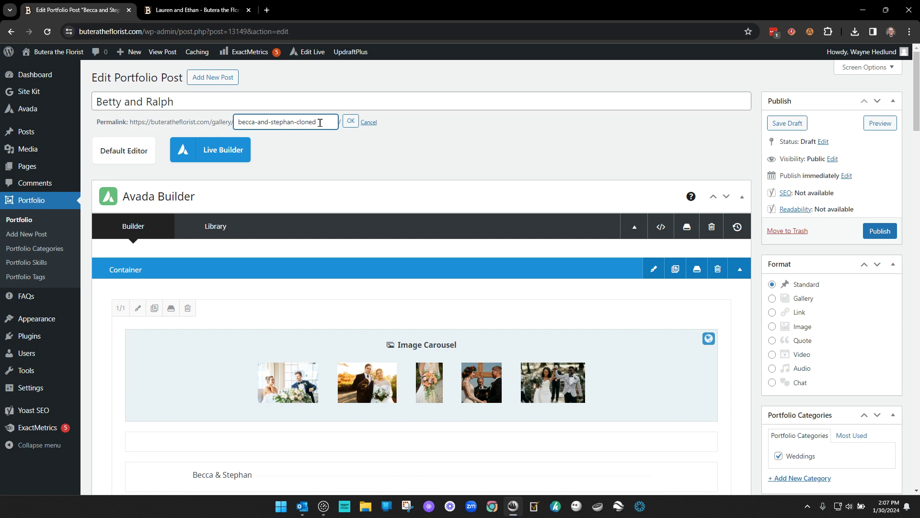
drag(320, 122, 213, 121)
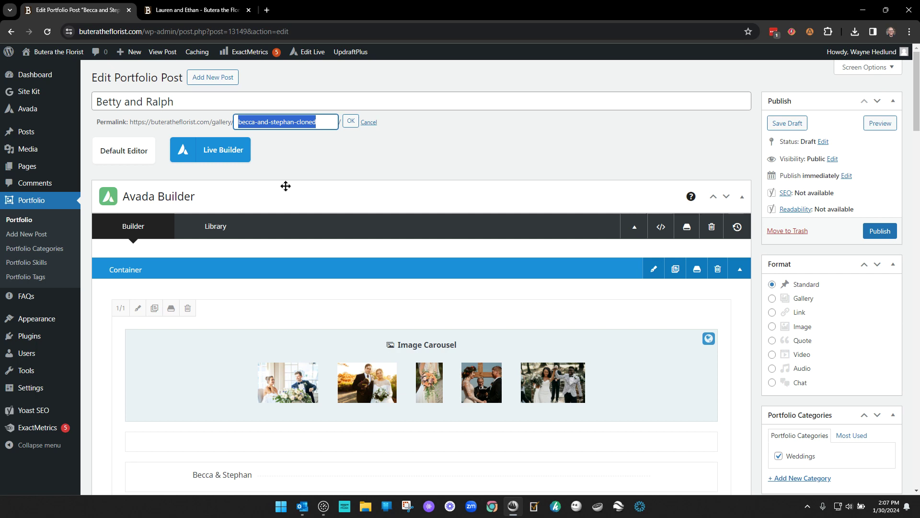
text(betty)
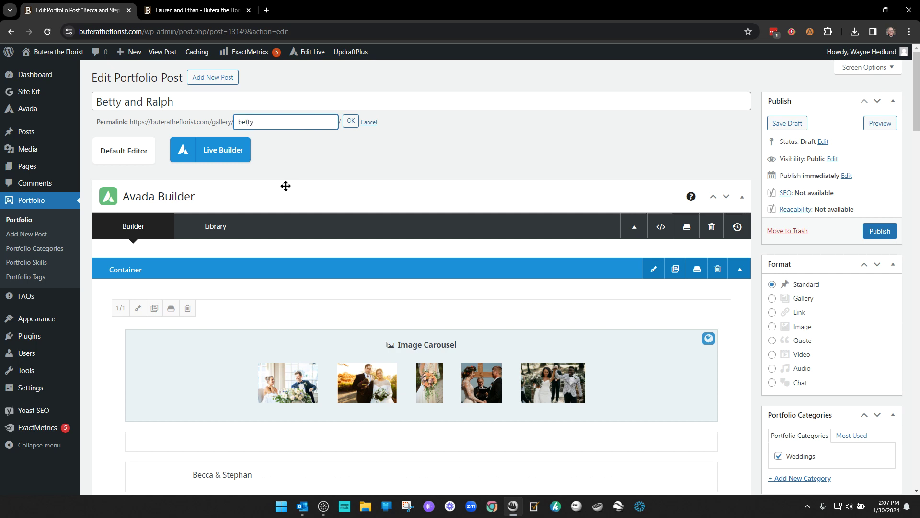
text(-ralph)
click(350, 121)
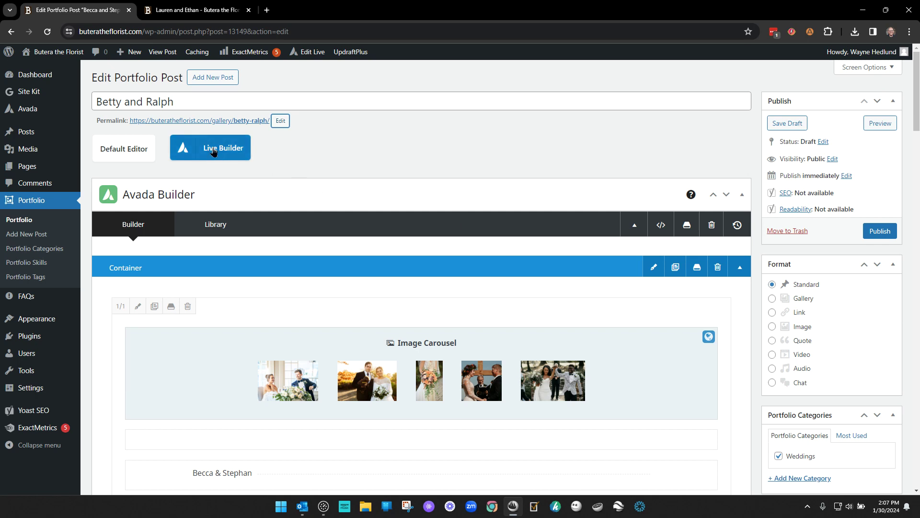
Compare the draft's featured image with the album thumbnails in the website's Albums section.
scroll(811, 262, down, 7)
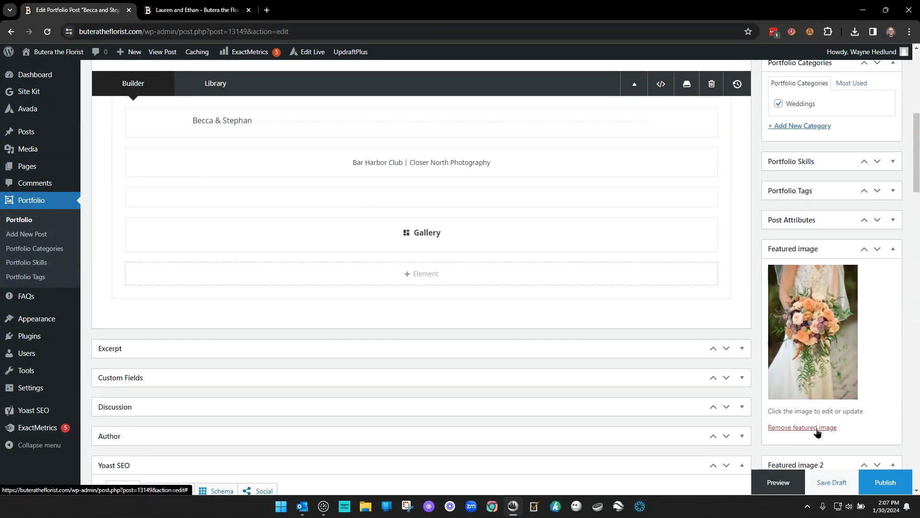
click(197, 10)
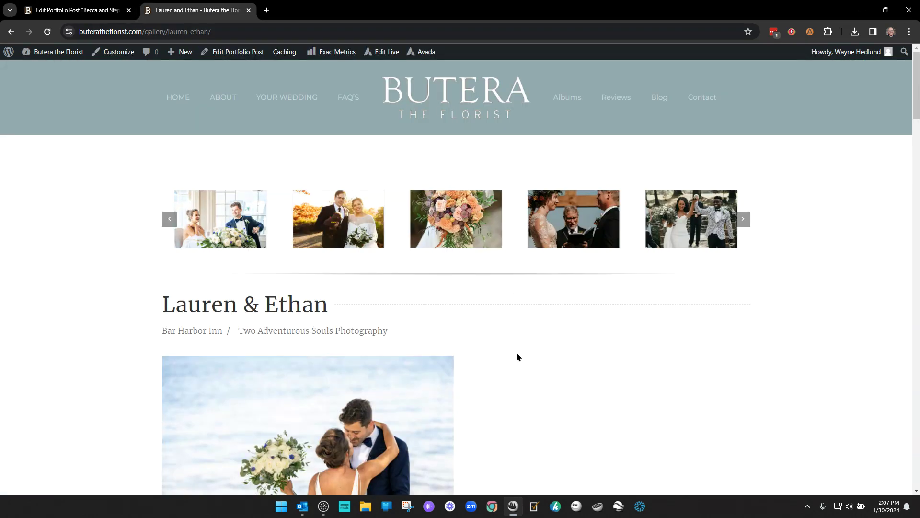
click(692, 219)
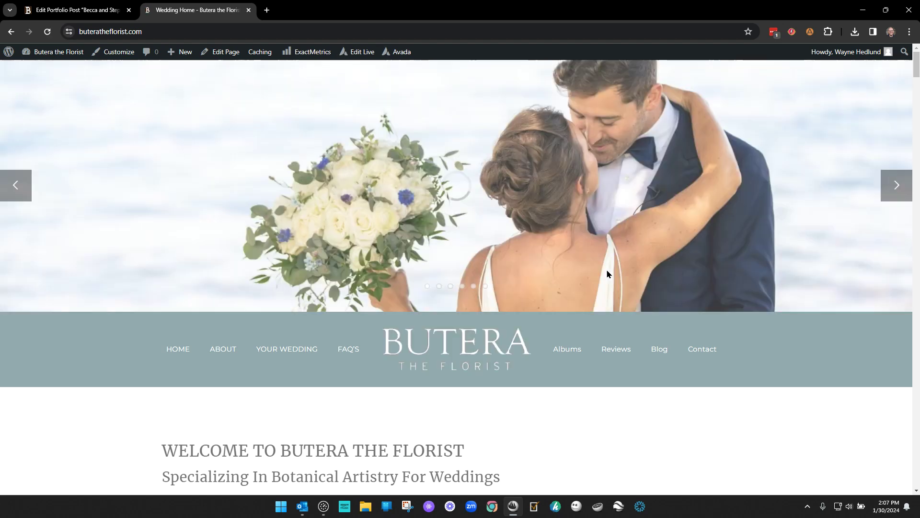
scroll(607, 273, down, 4)
scroll(608, 277, down, 10)
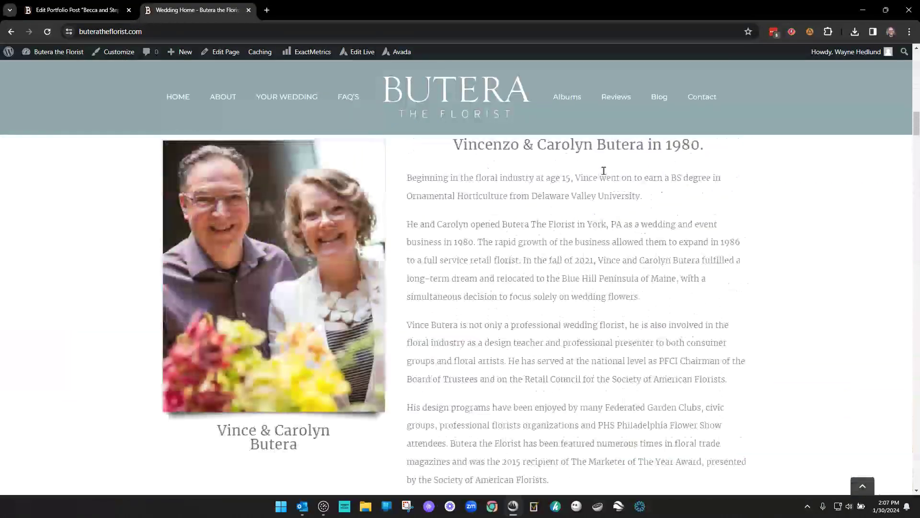
click(585, 97)
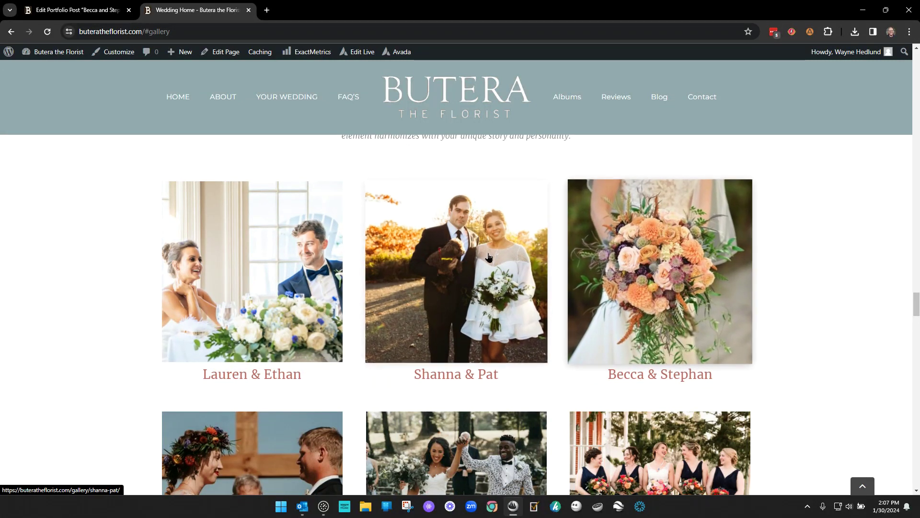
Open the second wedding album from the website's gallery and reload its page at a reduced zoom.
click(576, 297)
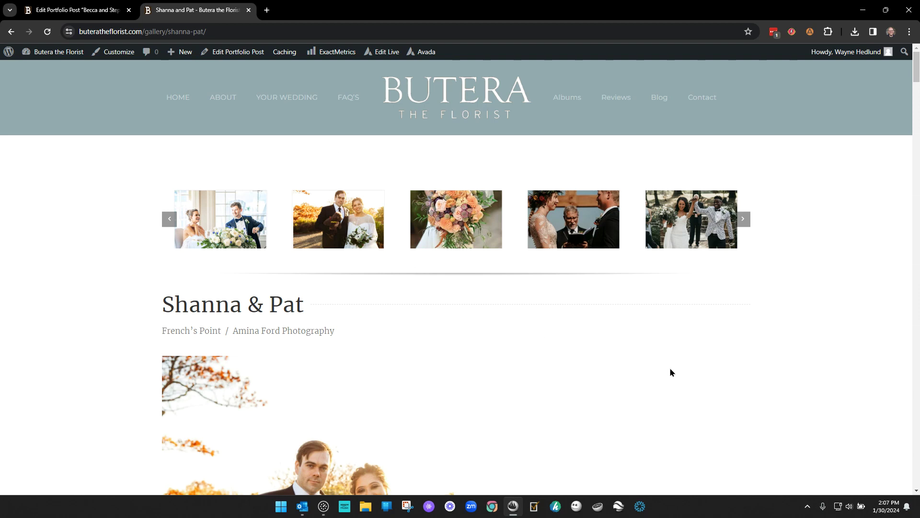
key(ctrl+minus)
click(428, 34)
key(Return)
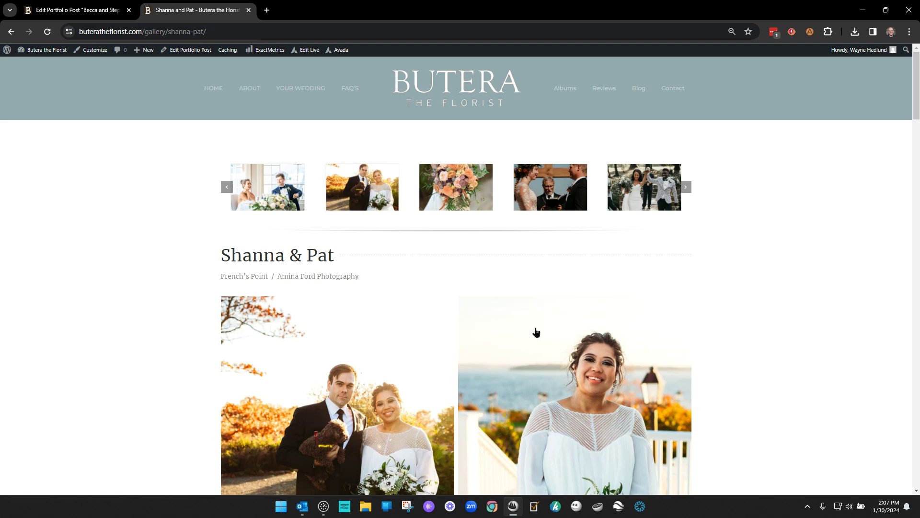
Replace the draft's featured image with the planning.block photo of a bride between two bridesmaids from the media library, and save the draft.
click(77, 9)
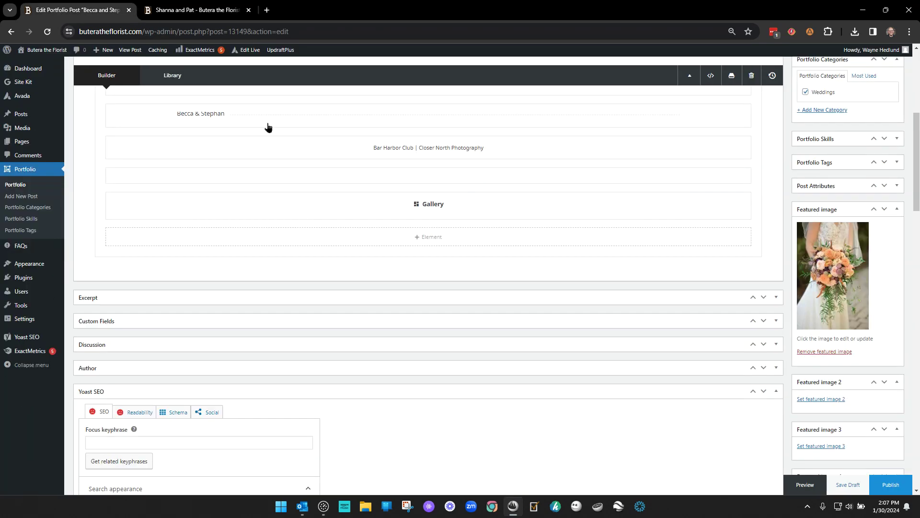
click(825, 352)
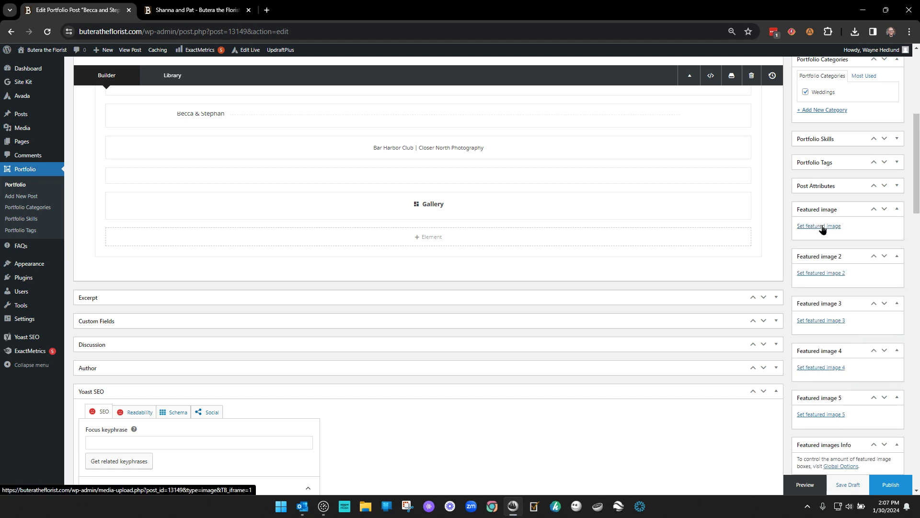
click(820, 227)
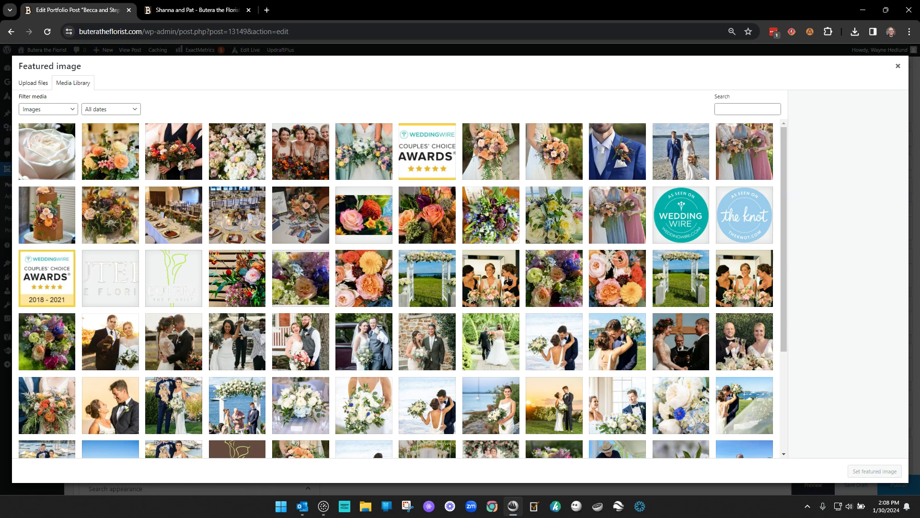
click(473, 280)
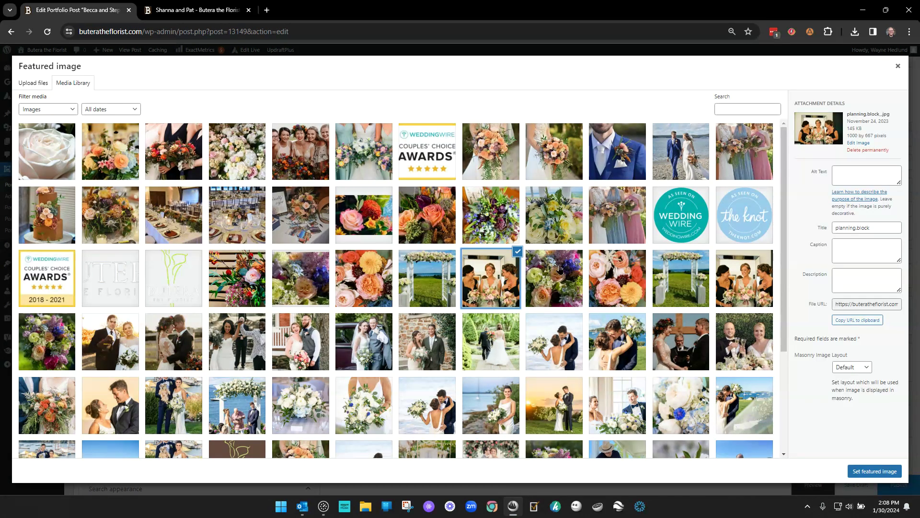
click(879, 472)
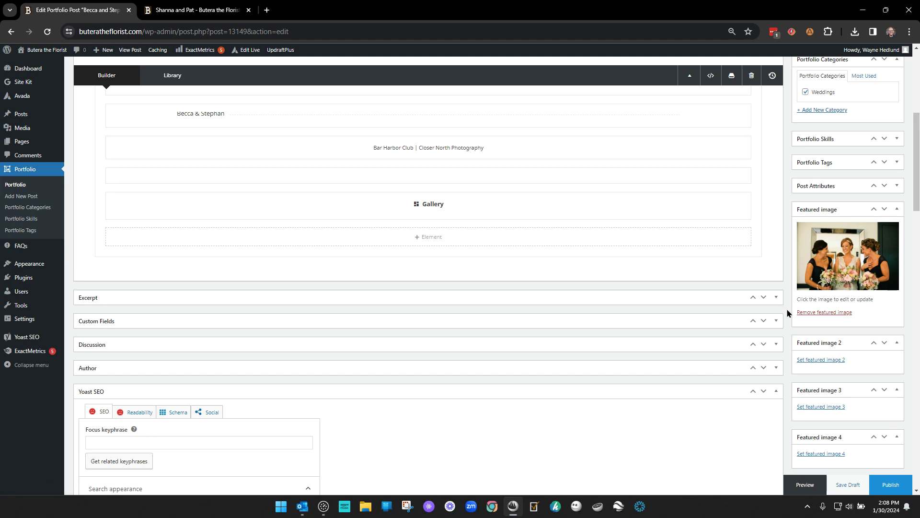
scroll(613, 322, up, 6)
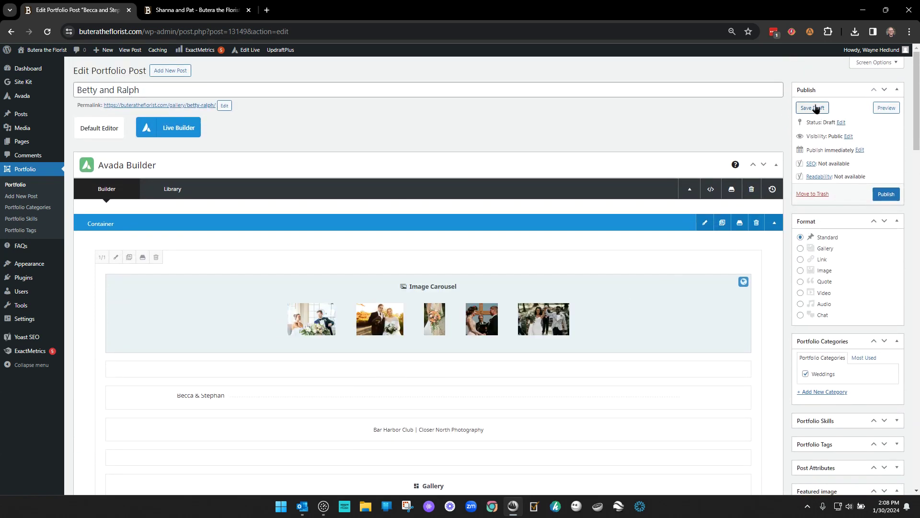
click(816, 108)
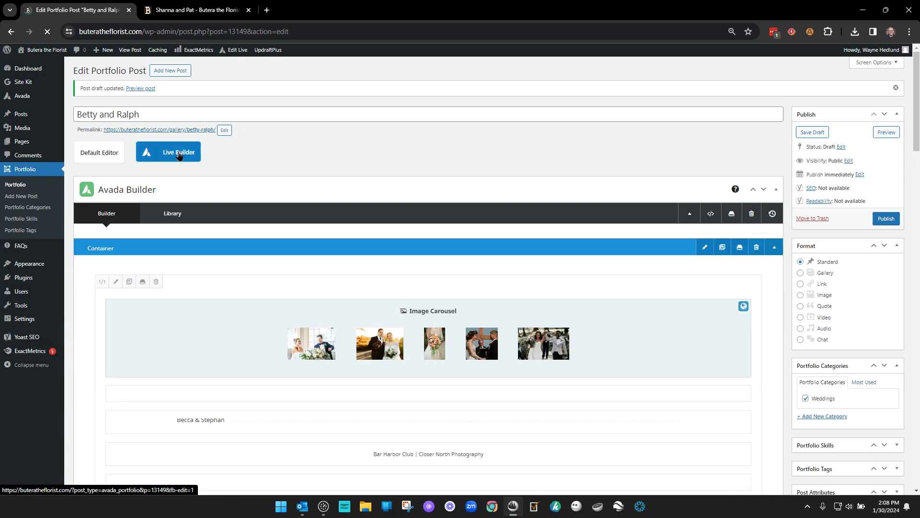
In Avada's Live Builder, change the page heading to the new couple's first names and the line beneath it to "Really Cool Photography".
click(181, 156)
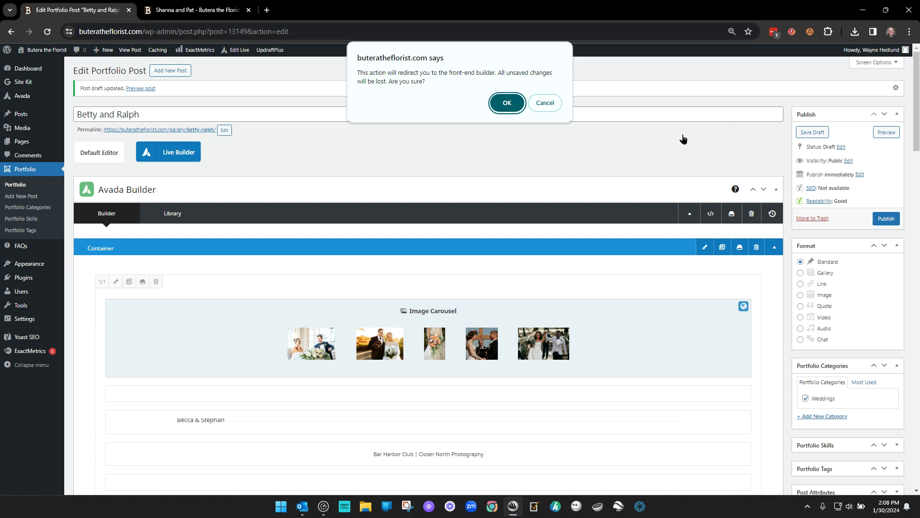
click(506, 104)
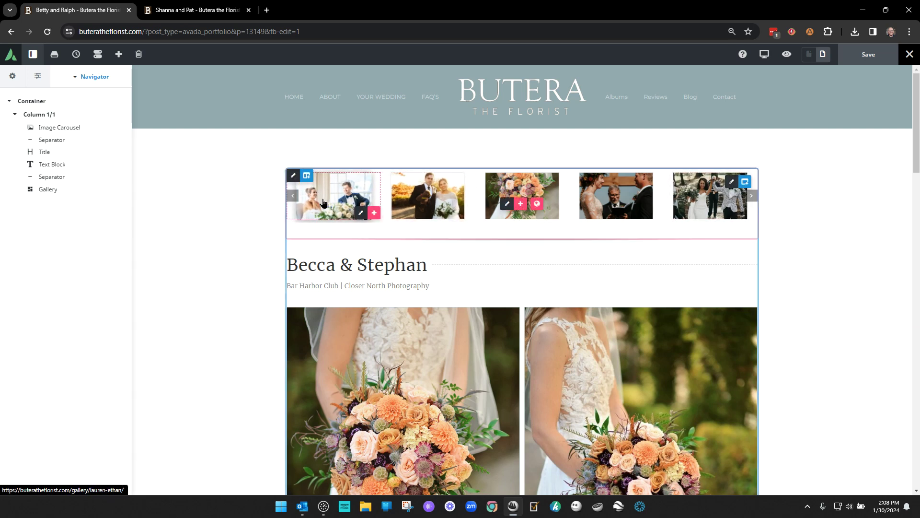
scroll(383, 293, down, 2)
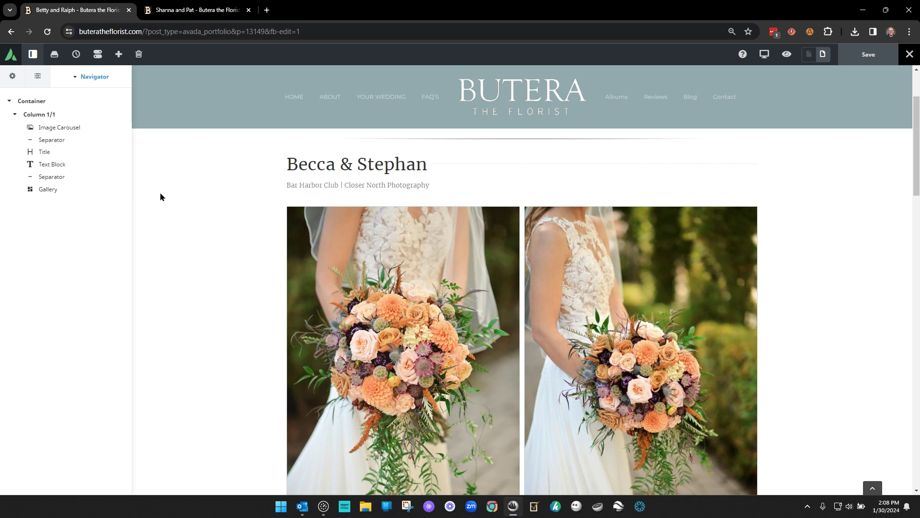
double_click(307, 165)
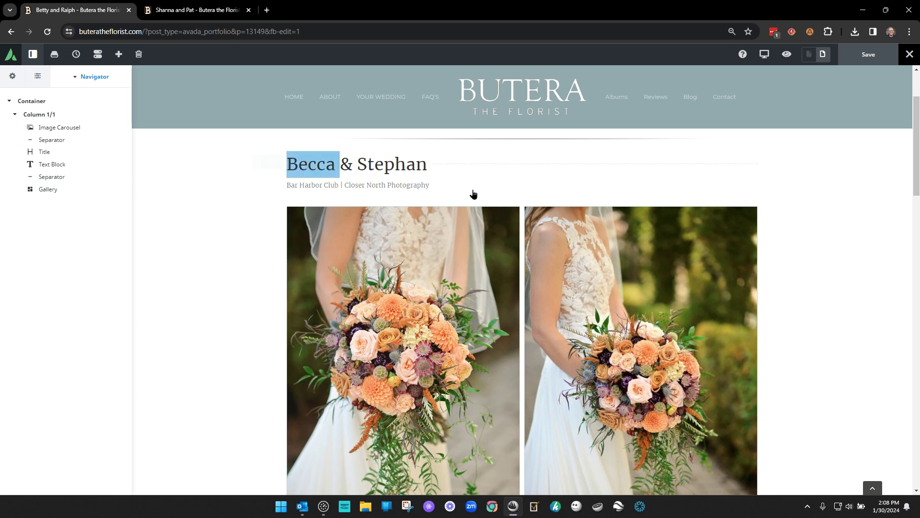
text(Sally)
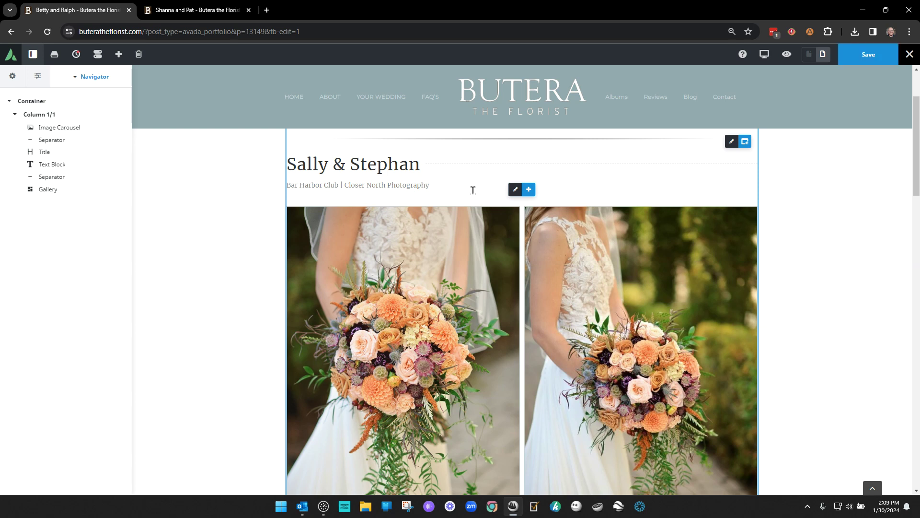
key(End)
key(ctrl+shift+Left)
text(Ra;)
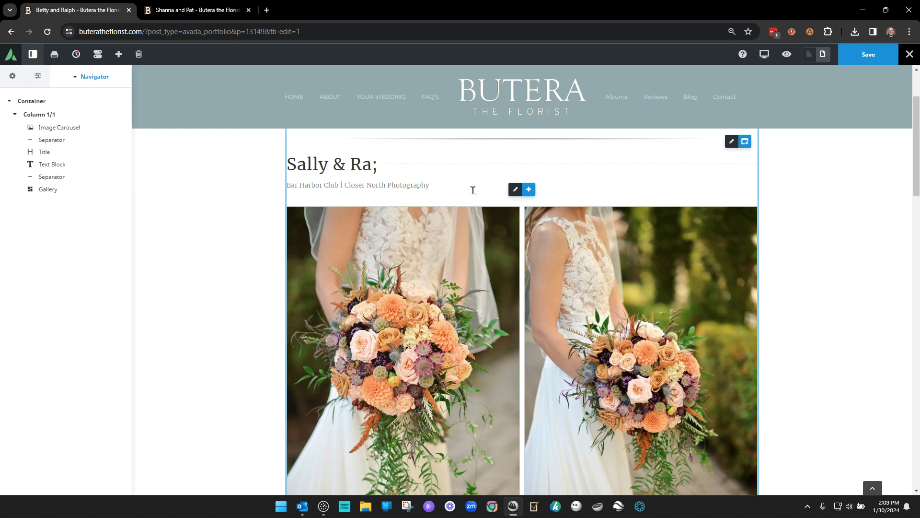
text(llph)
drag(388, 184, 286, 185)
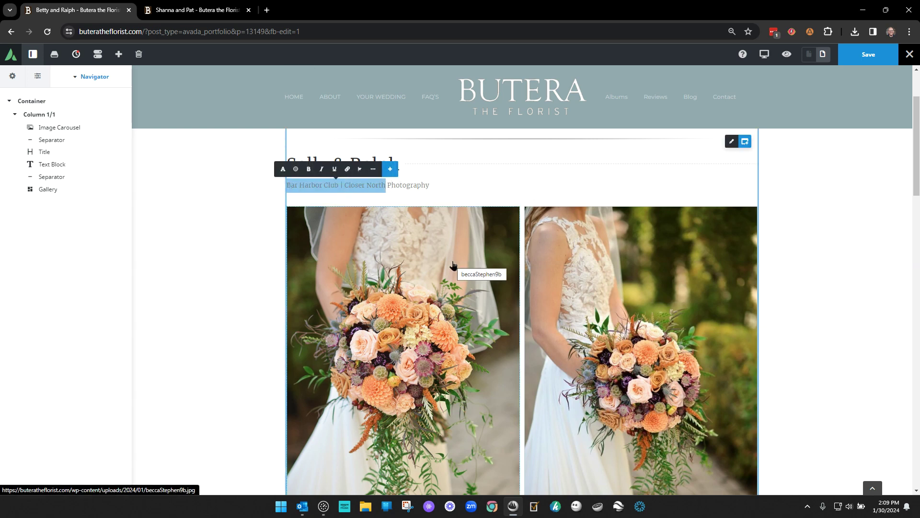
text(Really Cool)
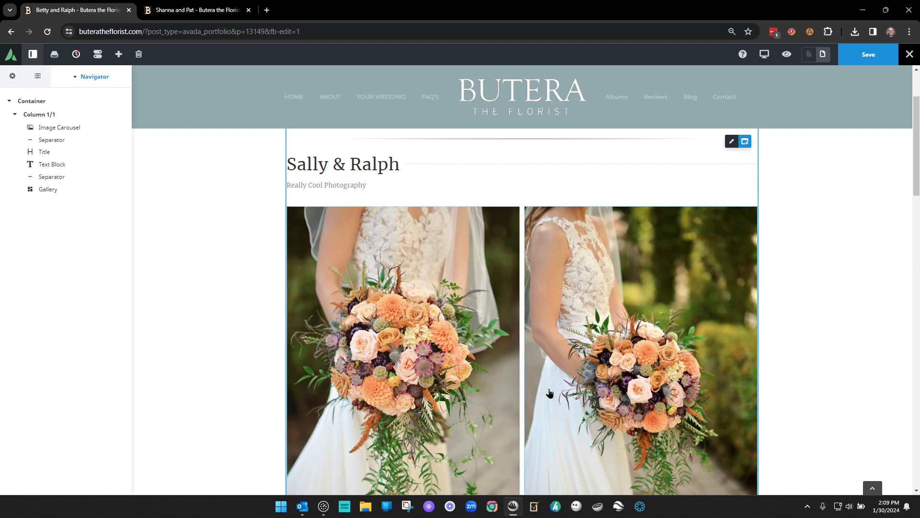
Delete all the previous album's images, beccaStephen9b.jpg through beccaStephen1.jpg, from the Gallery element.
scroll(550, 393, down, 7)
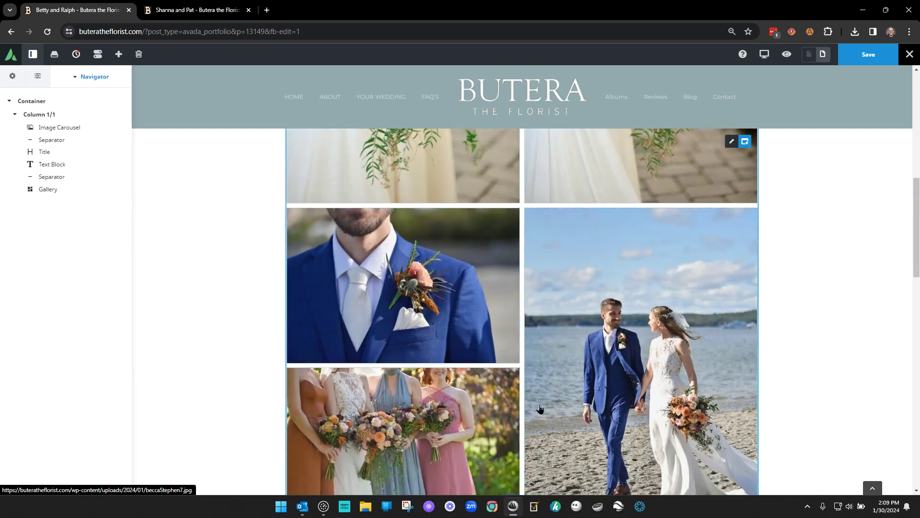
scroll(540, 409, down, 1)
scroll(596, 401, up, 8)
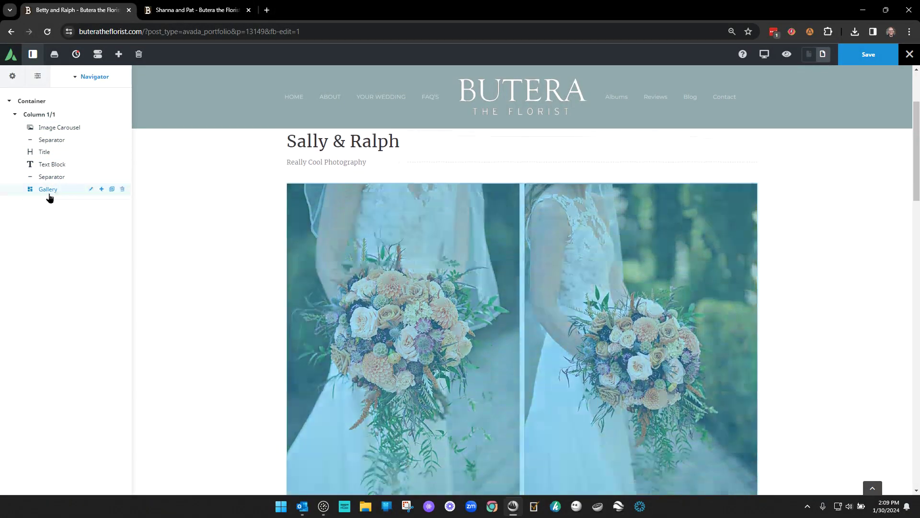
click(50, 192)
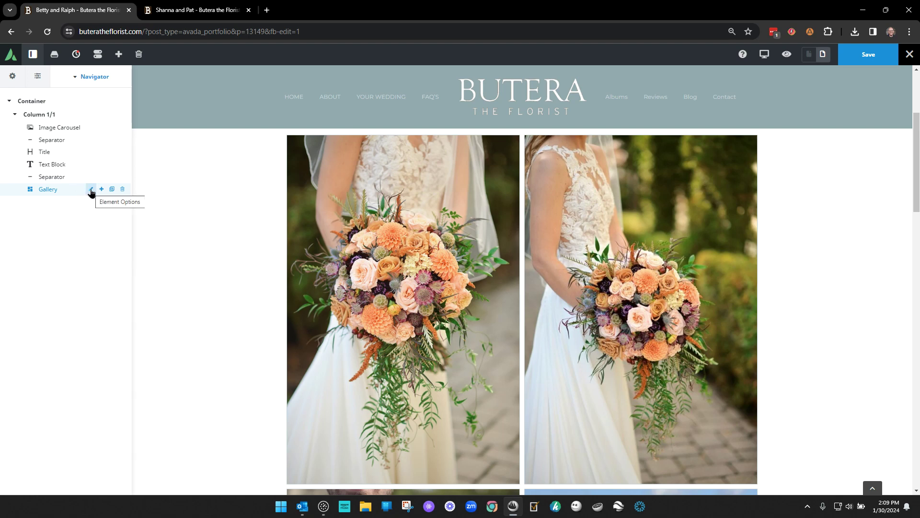
click(91, 190)
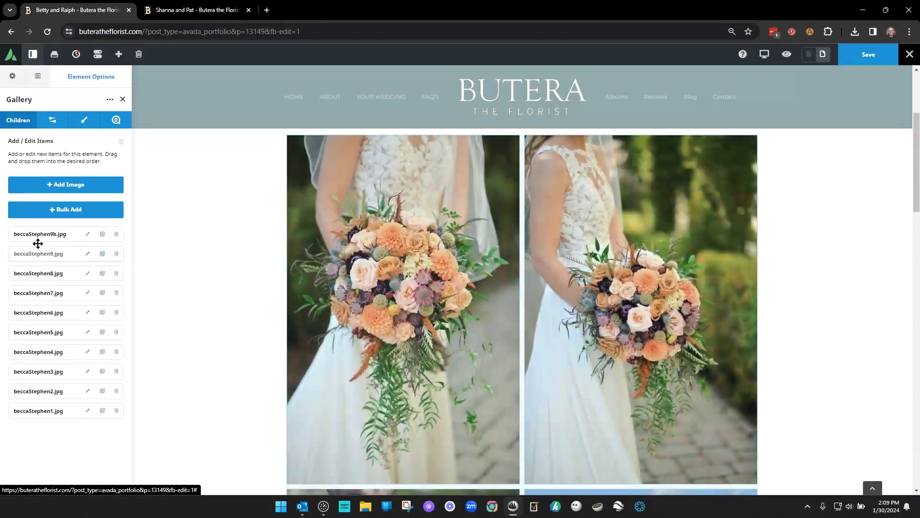
click(117, 234)
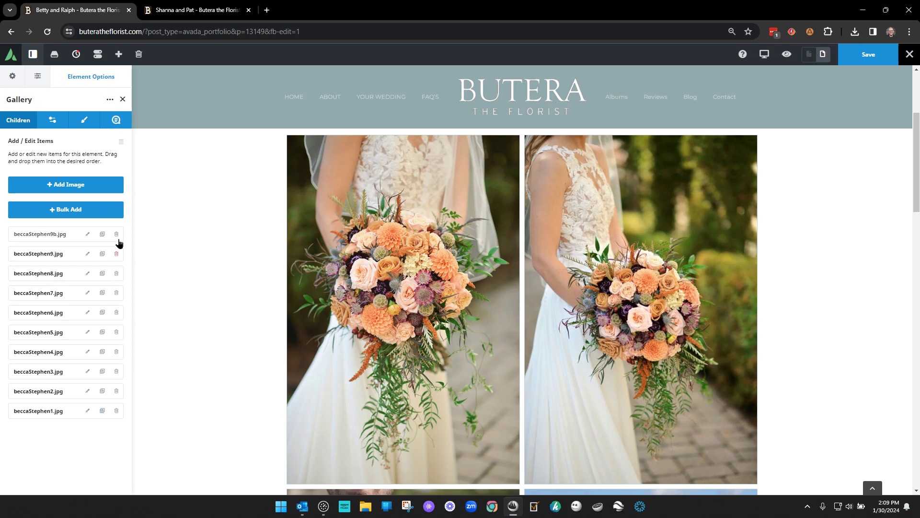
click(117, 238)
click(117, 238)
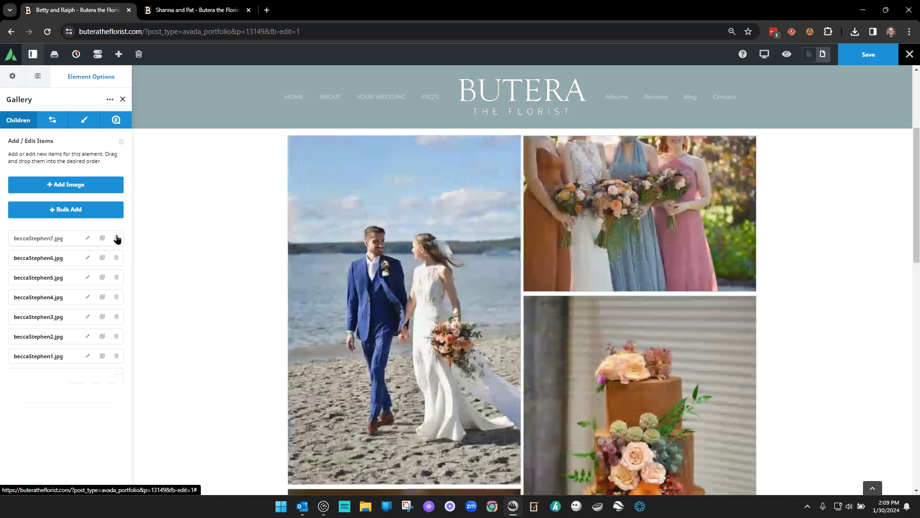
click(117, 238)
click(117, 238)
click(117, 238)
click(117, 238)
click(117, 238)
click(117, 238)
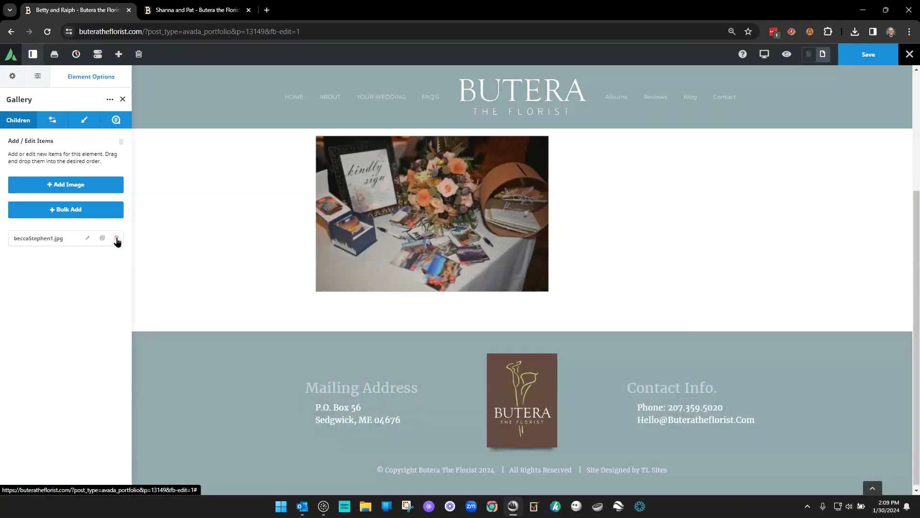
click(116, 238)
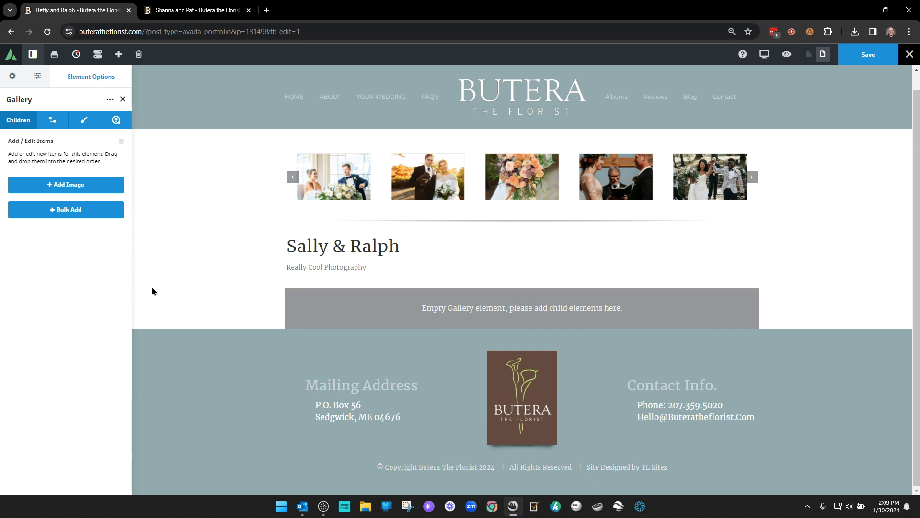
Add one image item to the empty gallery using the planning.block photo of the bride between two bridesmaids, and close the gallery options.
click(62, 185)
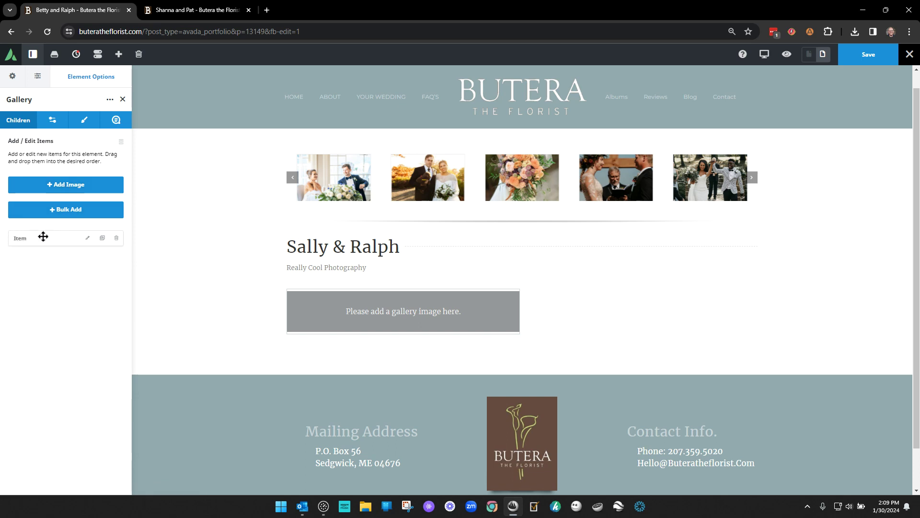
click(88, 239)
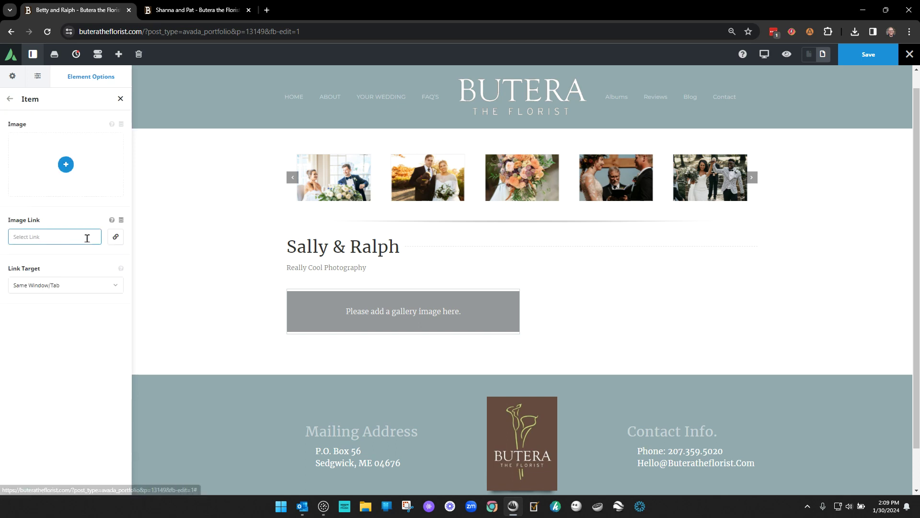
click(66, 164)
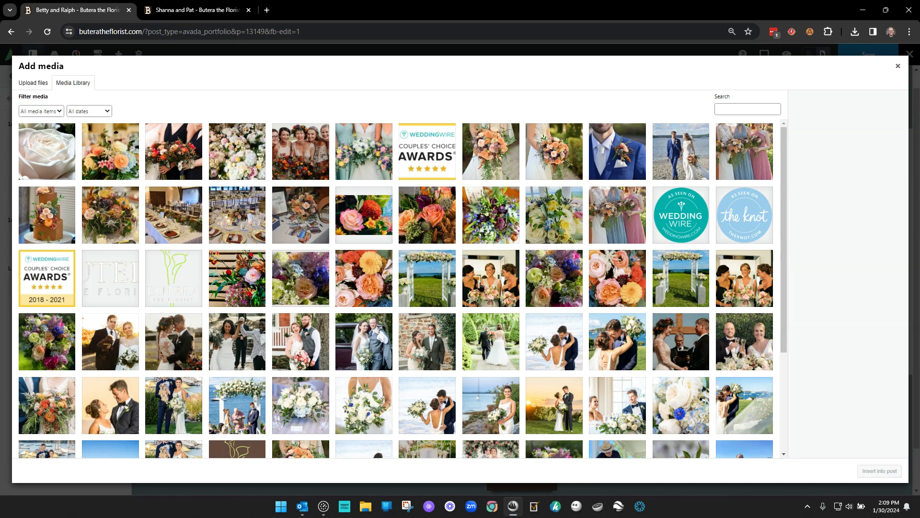
click(480, 287)
click(879, 471)
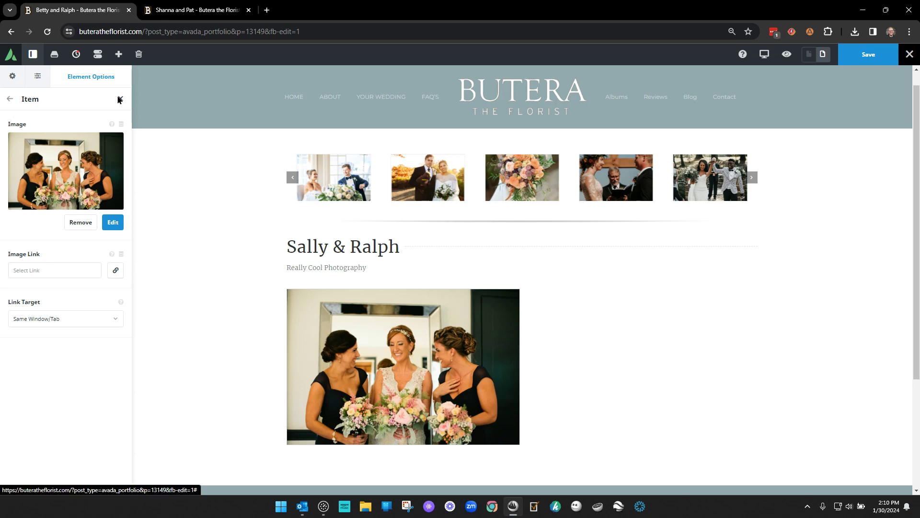
click(10, 100)
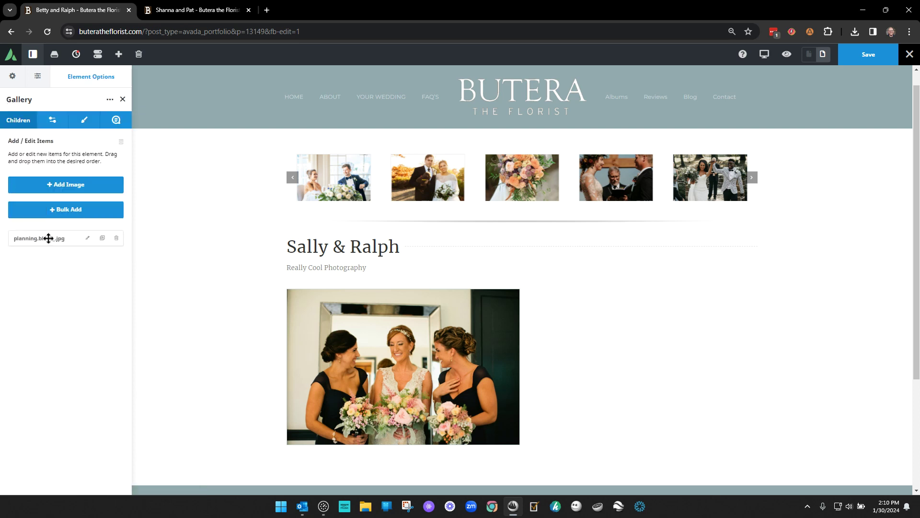
click(123, 99)
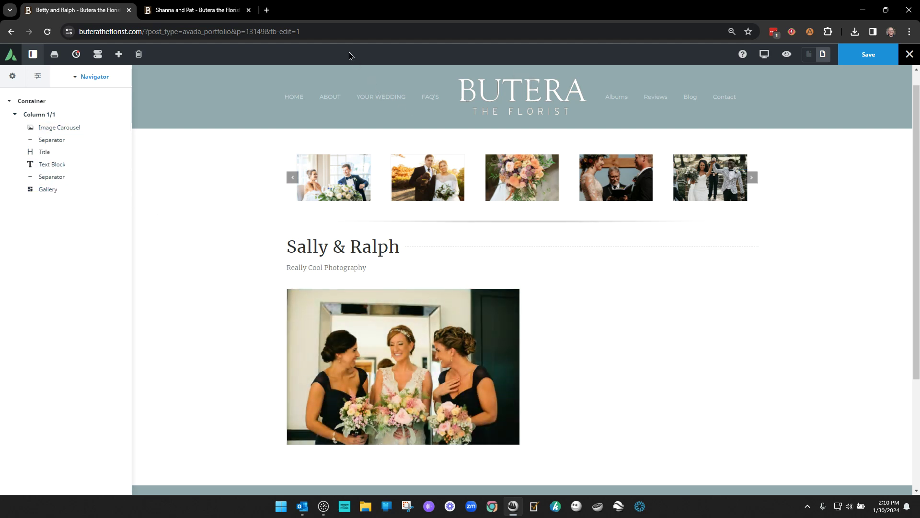
Reopen the Gallery element's options and start a bulk addition of images from the media library.
key(ctrl+minus)
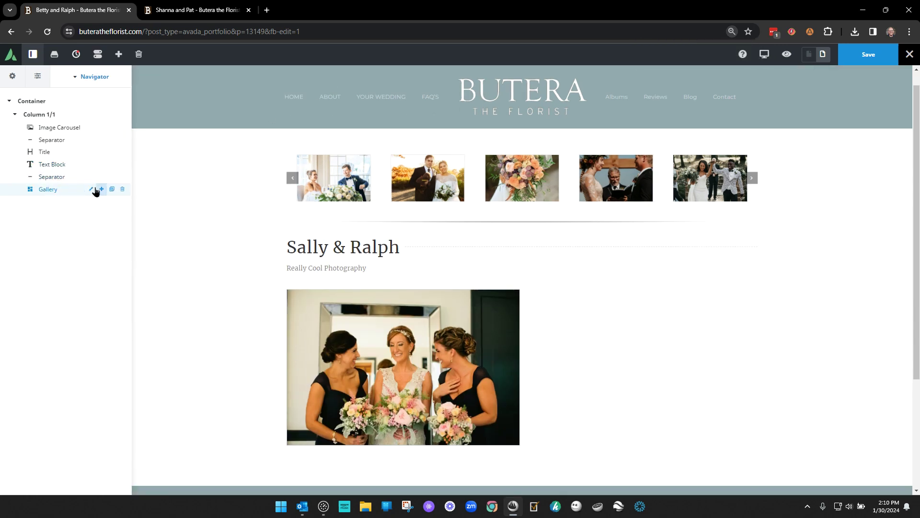
click(90, 189)
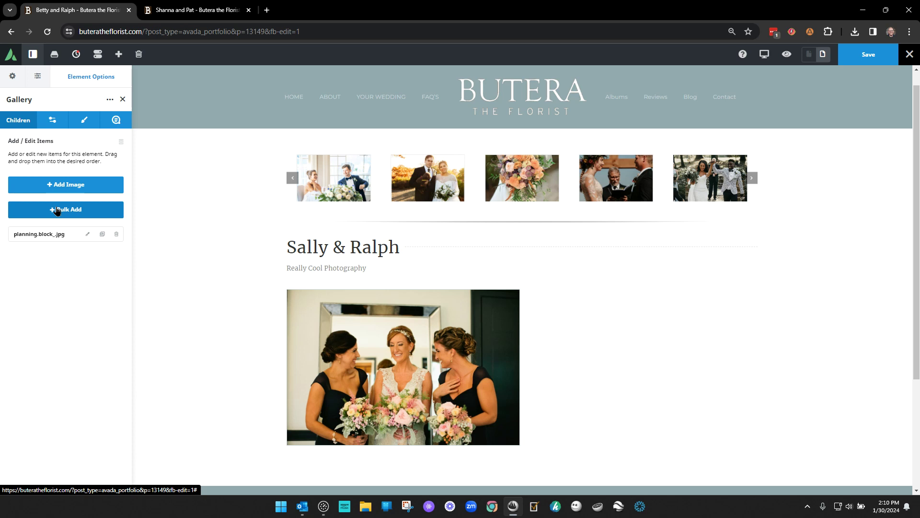
click(61, 211)
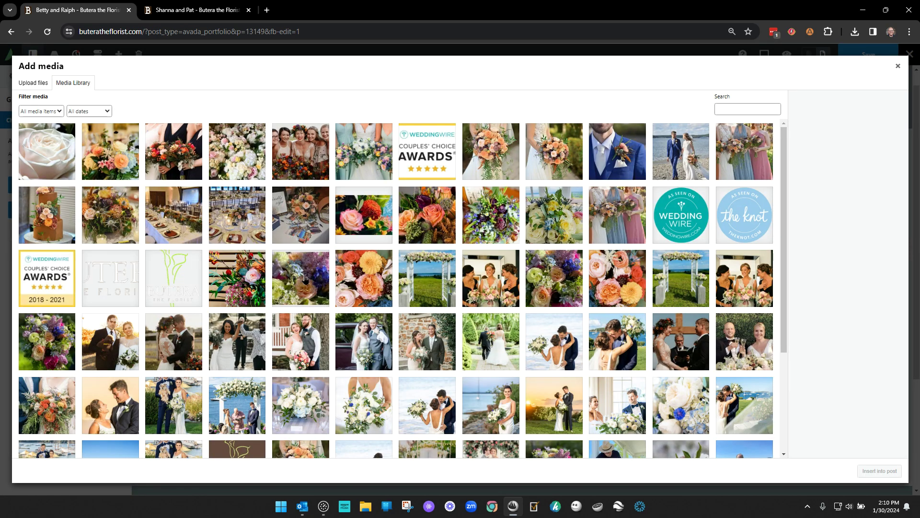
Select several bouquet, bridesmaids and couple photos together in the media library for the gallery.
click(349, 280)
click(446, 221)
click(489, 216)
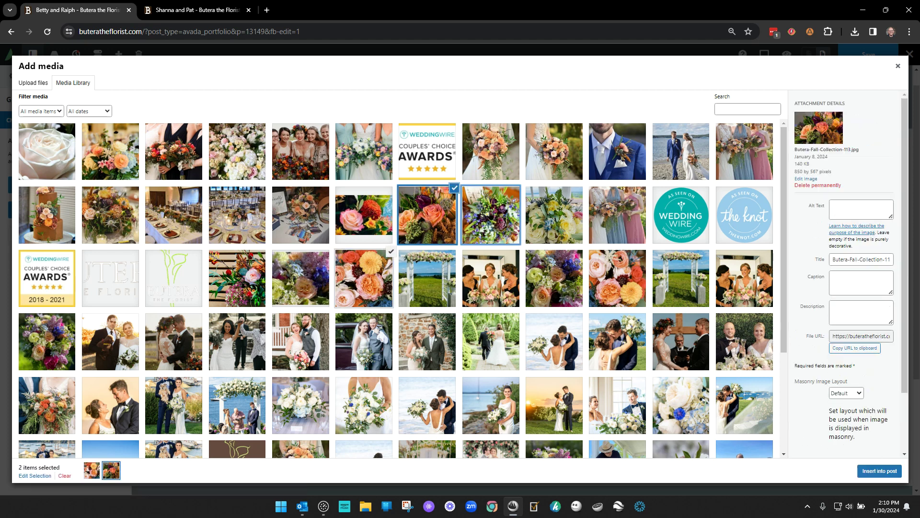
click(641, 217)
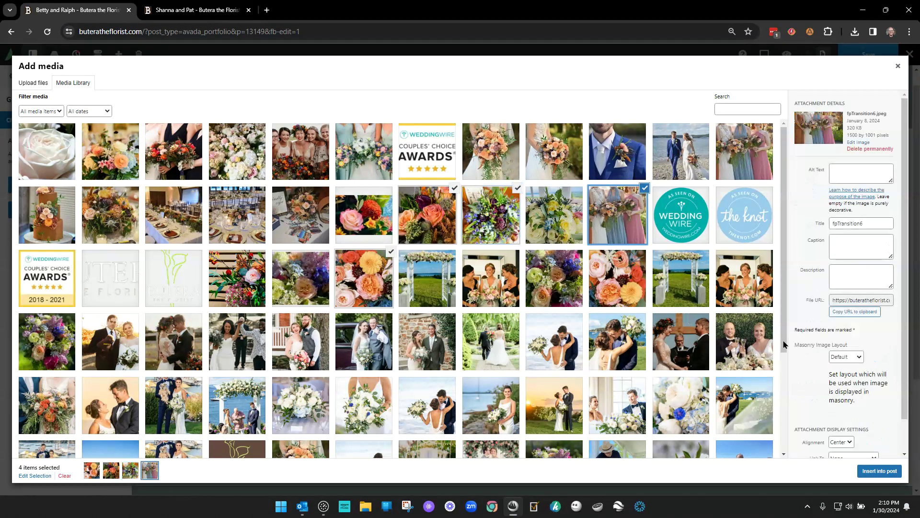
click(755, 341)
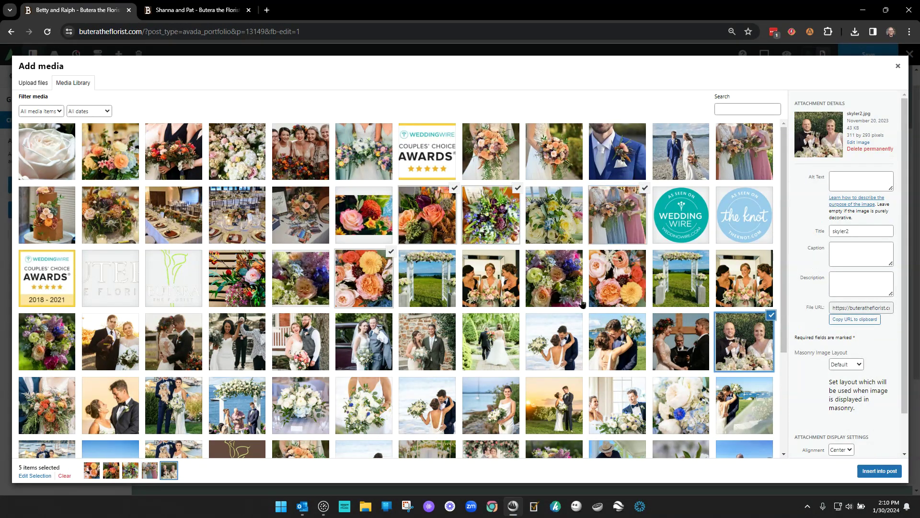
click(194, 352)
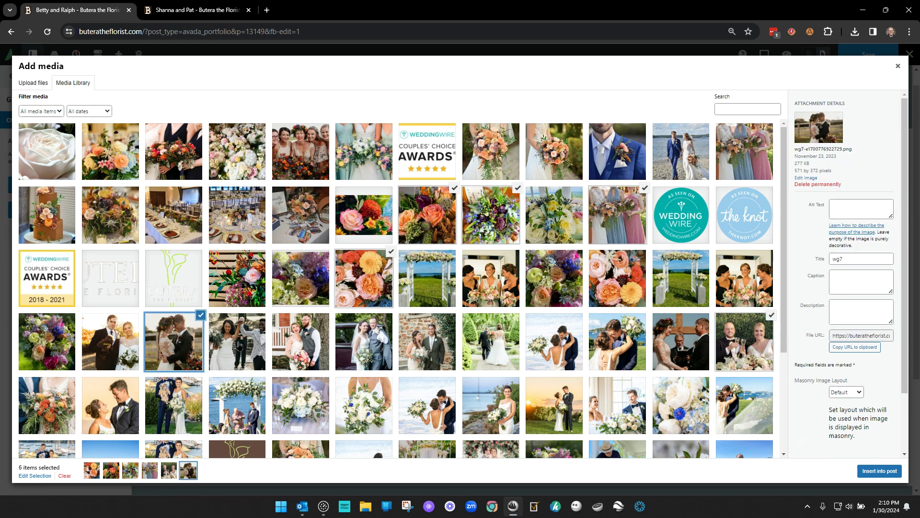
click(238, 344)
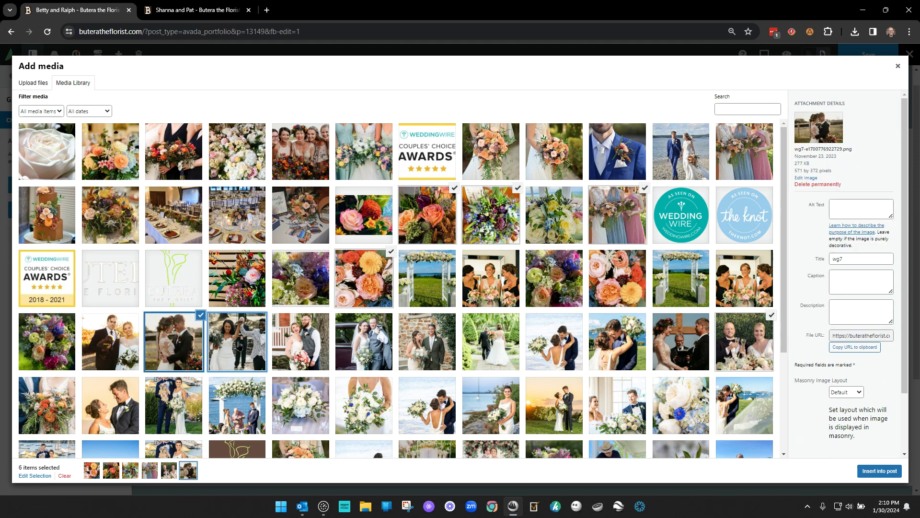
Select individual media library photos one after another without keeping the earlier selection, ending on the wg5 couple photo.
click(303, 274)
click(251, 225)
click(312, 225)
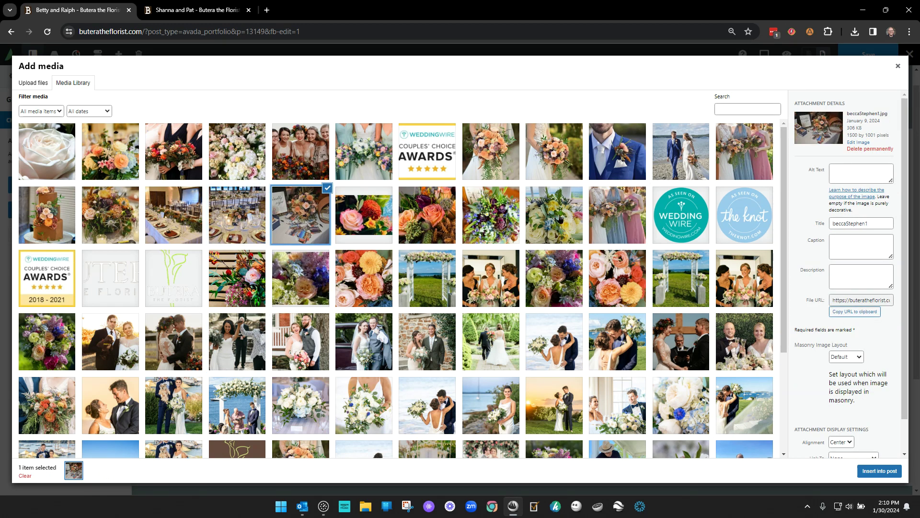
click(441, 230)
click(487, 295)
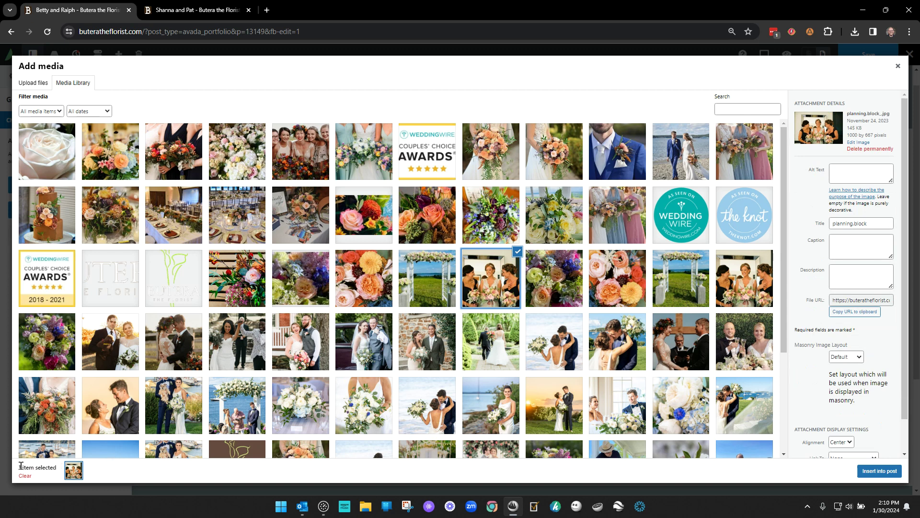
click(305, 353)
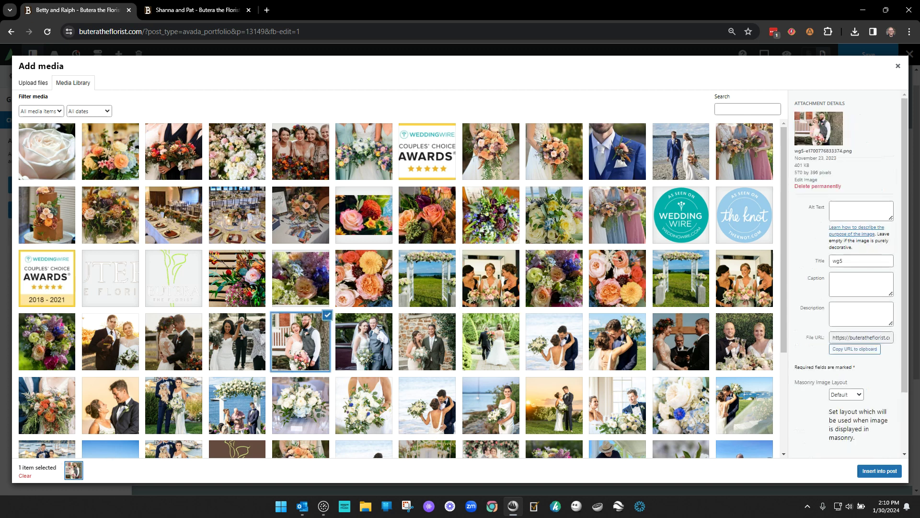
Select review.LE_, Butera-Fall-Collection-113, faq.block_, blog.feature1, block4-img and fpTransition6 together in the media library and insert them into the gallery.
click(112, 429)
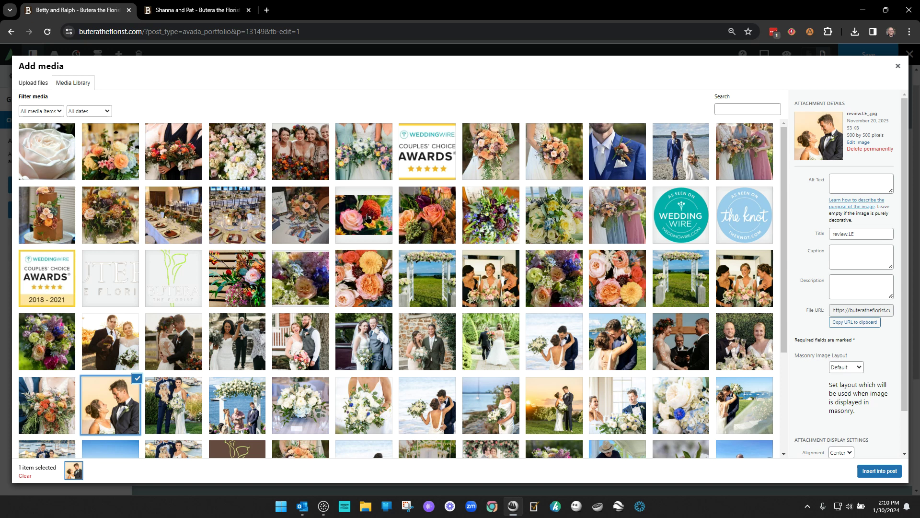
click(421, 228)
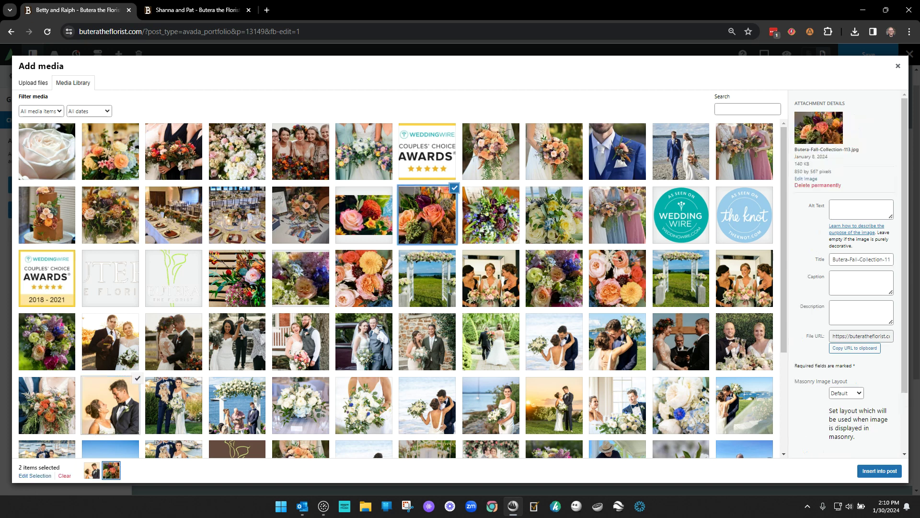
click(373, 290)
click(302, 290)
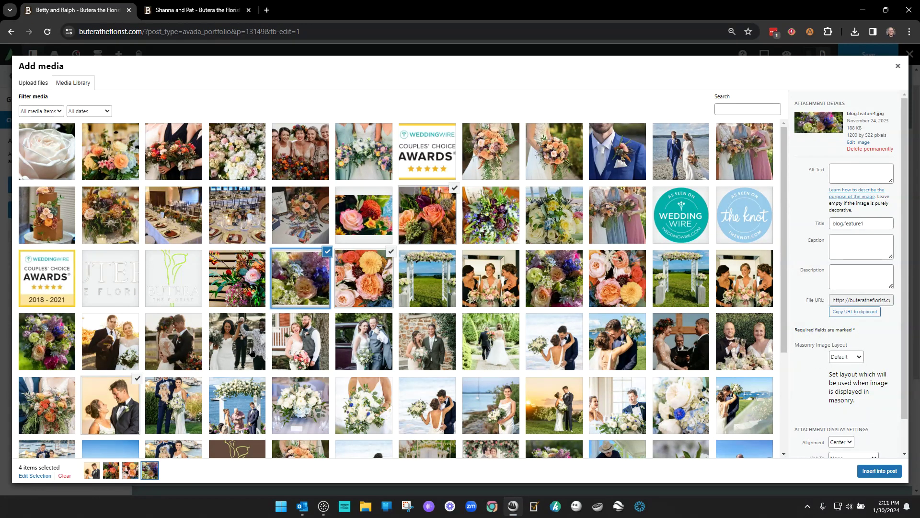
click(595, 290)
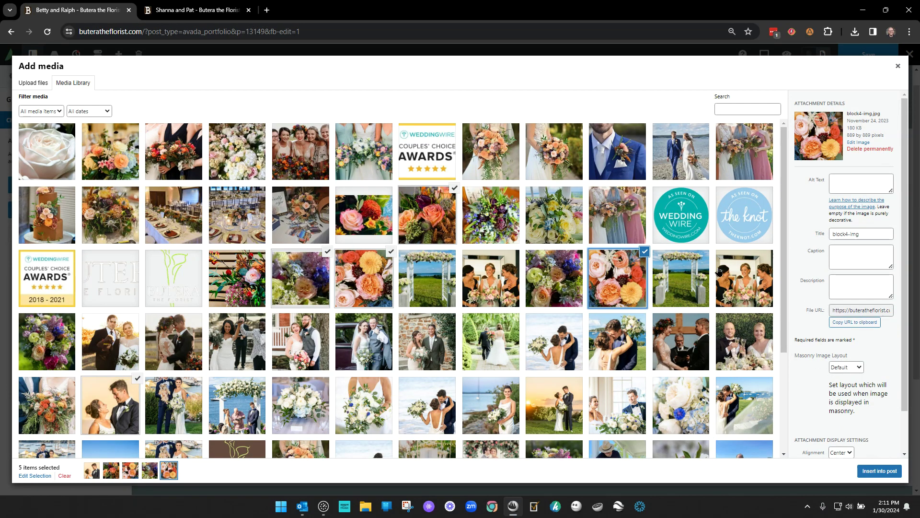
click(625, 220)
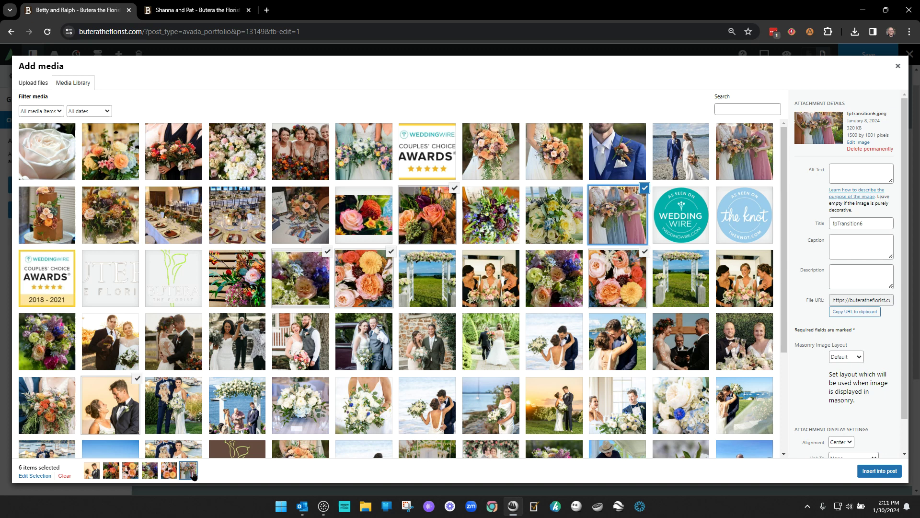
click(881, 471)
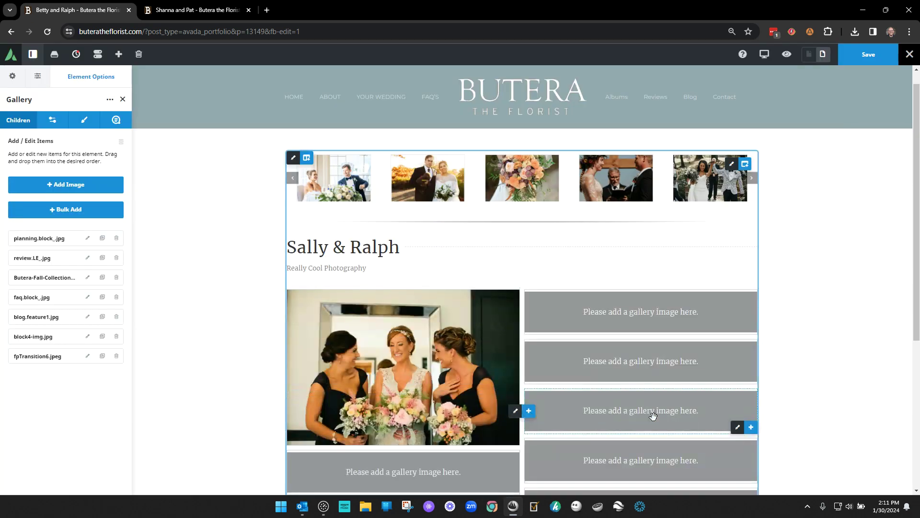
Check the inserted gallery images, then move faq.block_.jpg to the first position and fpTransition6.jpeg to the third in the item list.
scroll(508, 433, down, 6)
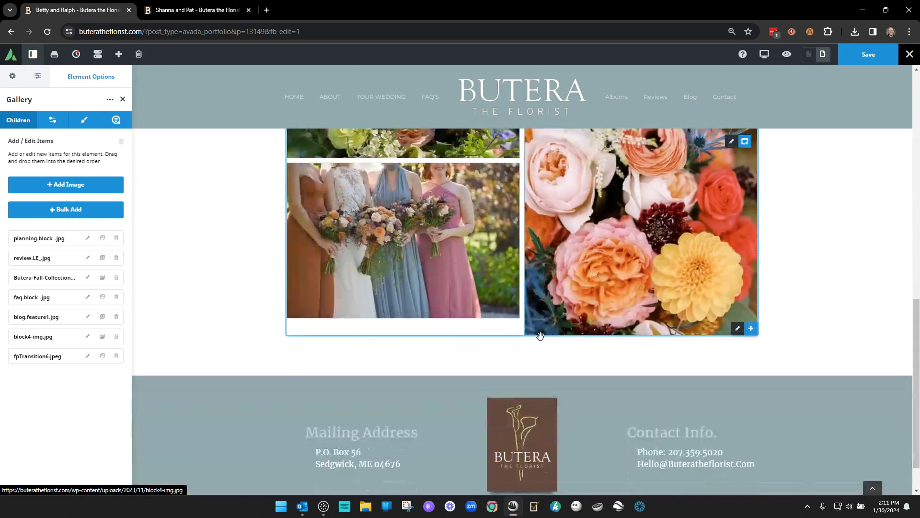
scroll(496, 351, up, 2)
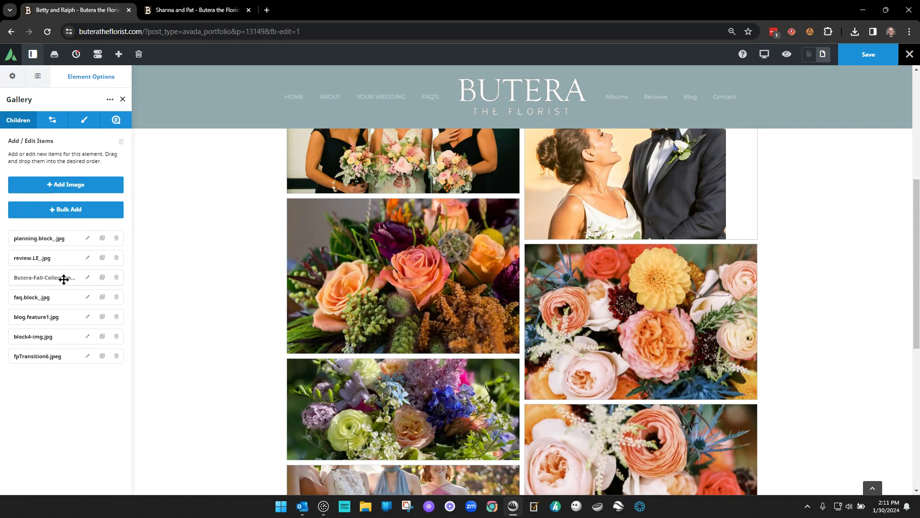
click(88, 278)
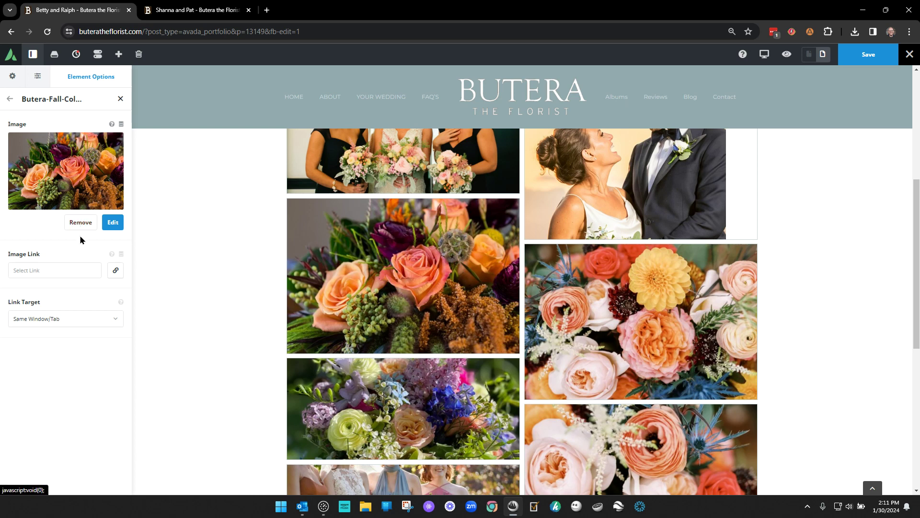
click(10, 100)
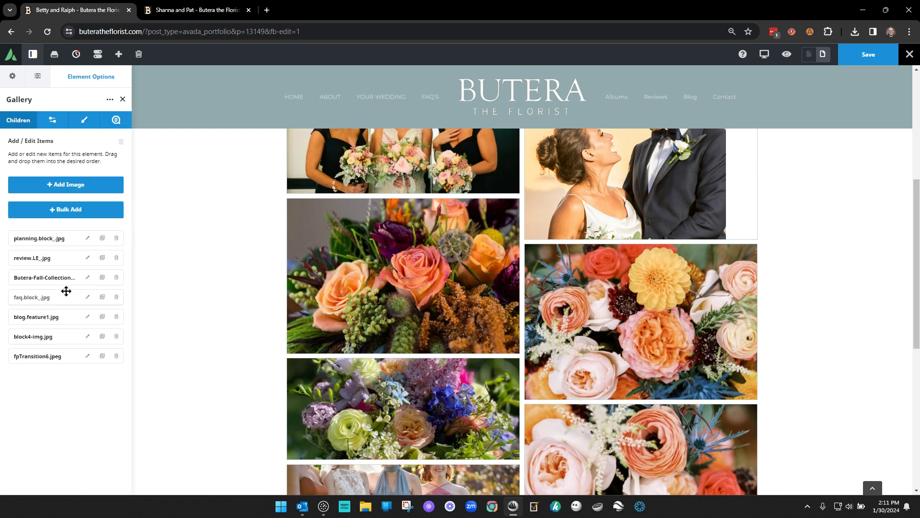
scroll(519, 389, up, 3)
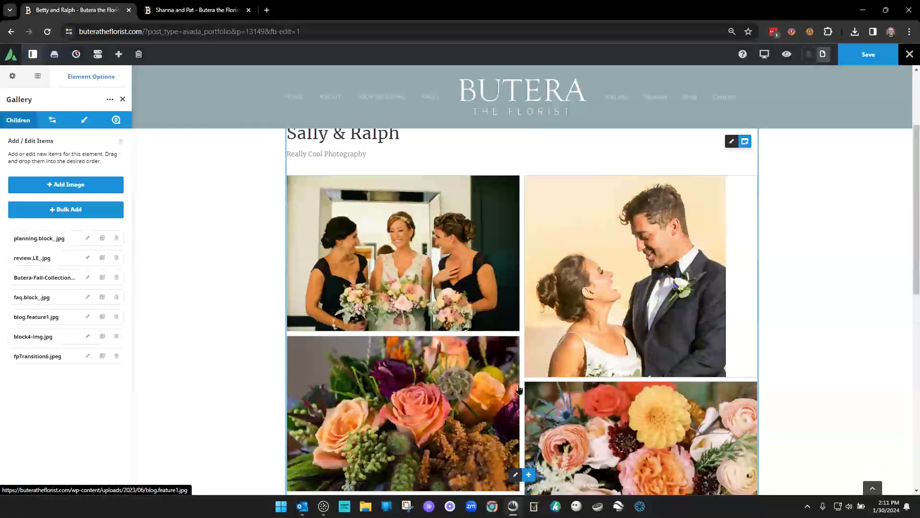
scroll(519, 389, down, 1)
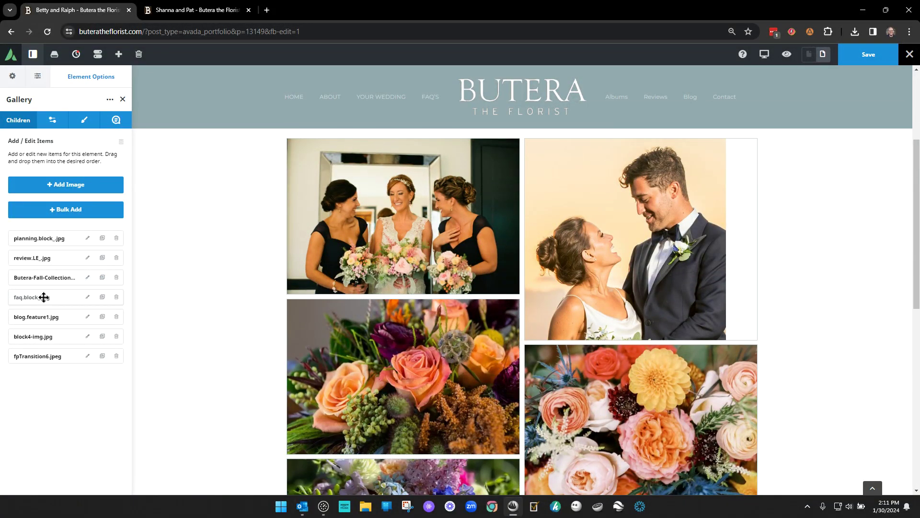
drag(44, 297, 54, 236)
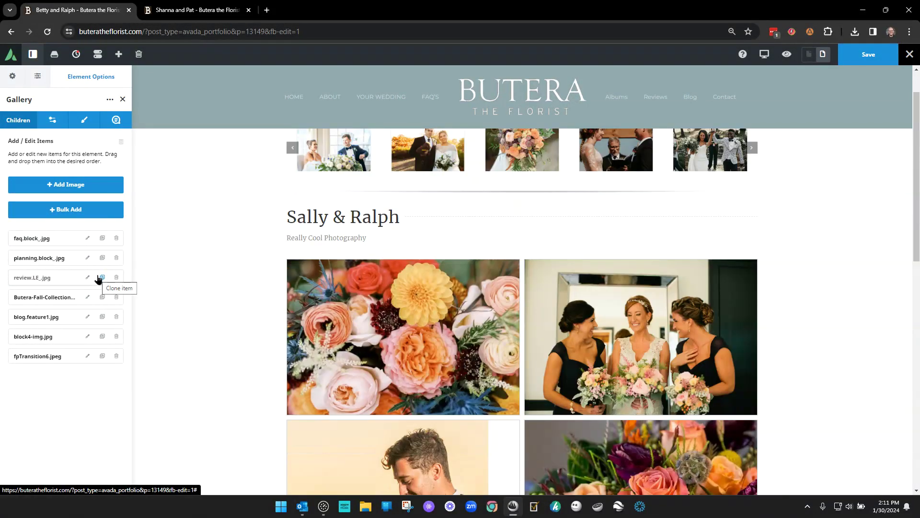
drag(50, 356, 55, 274)
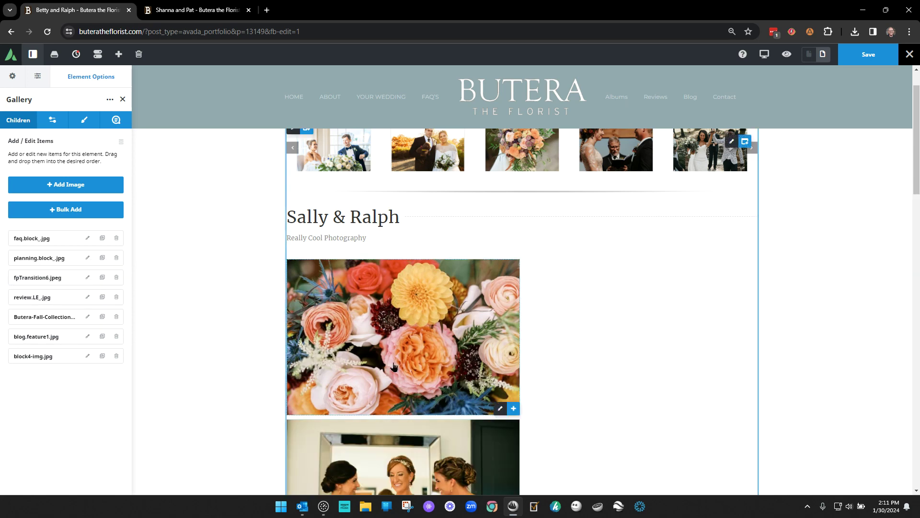
Reorder the gallery to balance its columns, placing review.LE_.jpg second and block4-img.jpg fourth in the item list.
scroll(595, 364, down, 5)
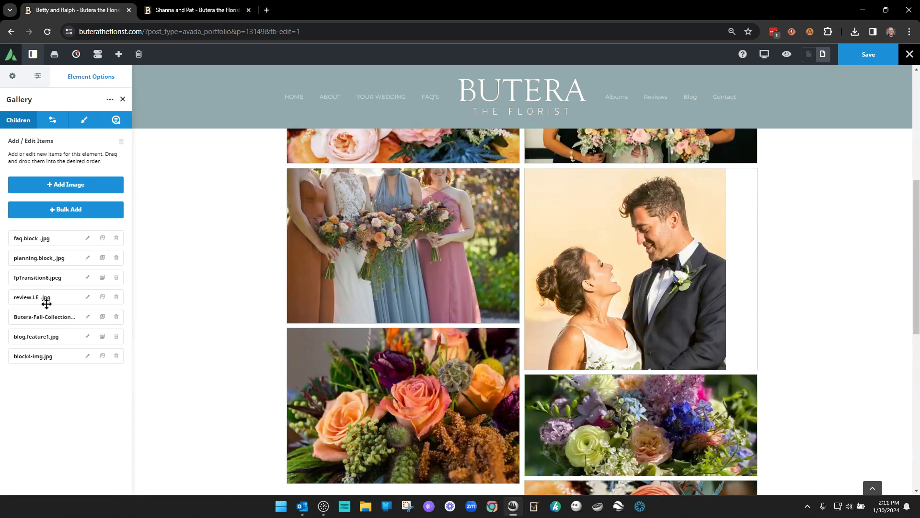
drag(47, 304, 50, 239)
scroll(602, 339, down, 10)
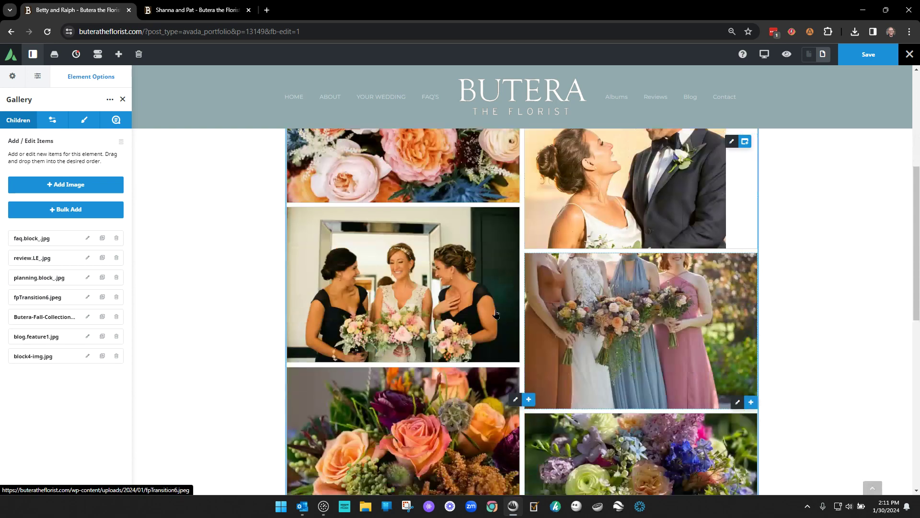
scroll(554, 362, down, 3)
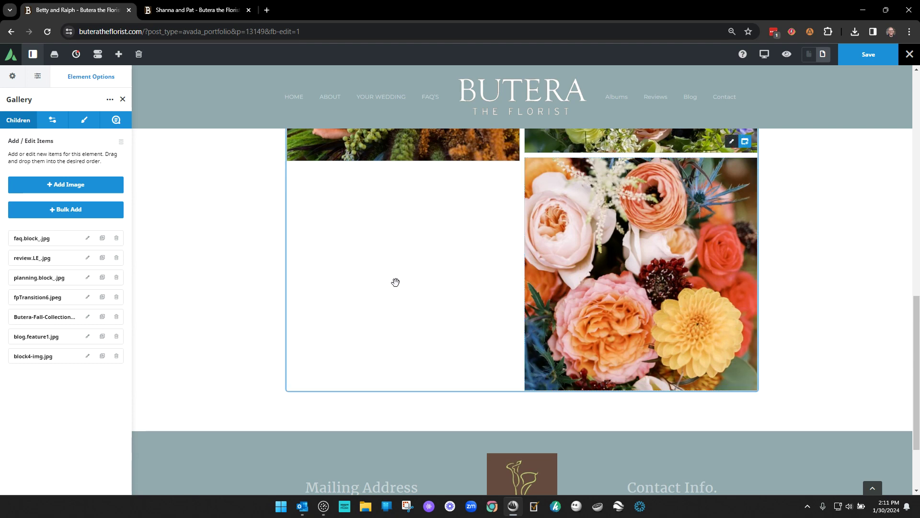
drag(54, 354, 62, 299)
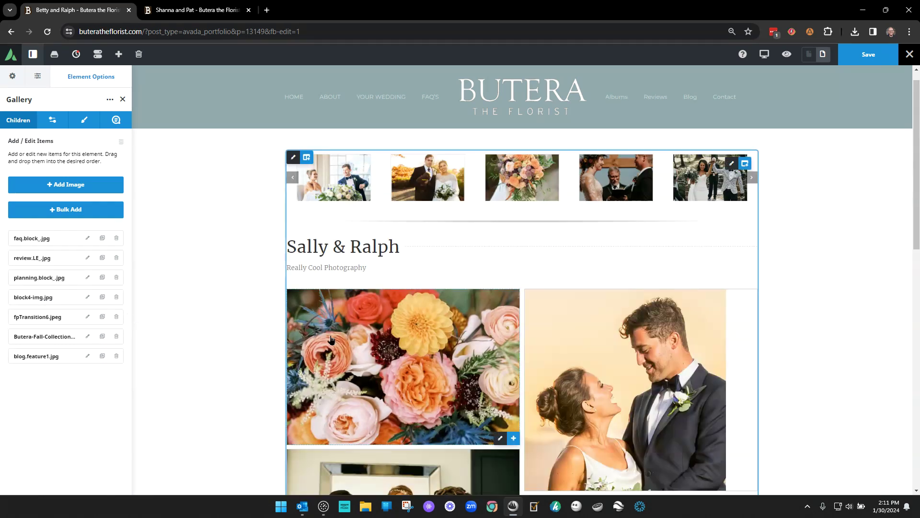
scroll(541, 376, down, 6)
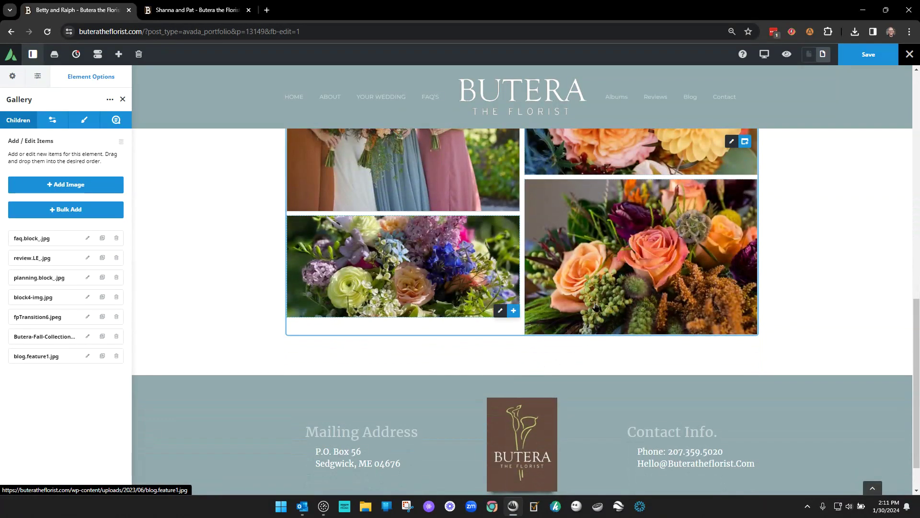
scroll(359, 364, up, 1)
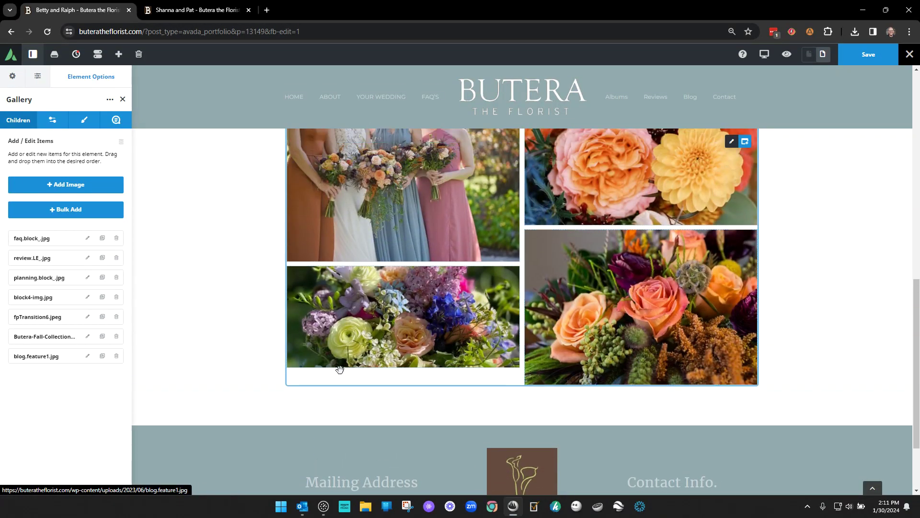
scroll(479, 376, up, 10)
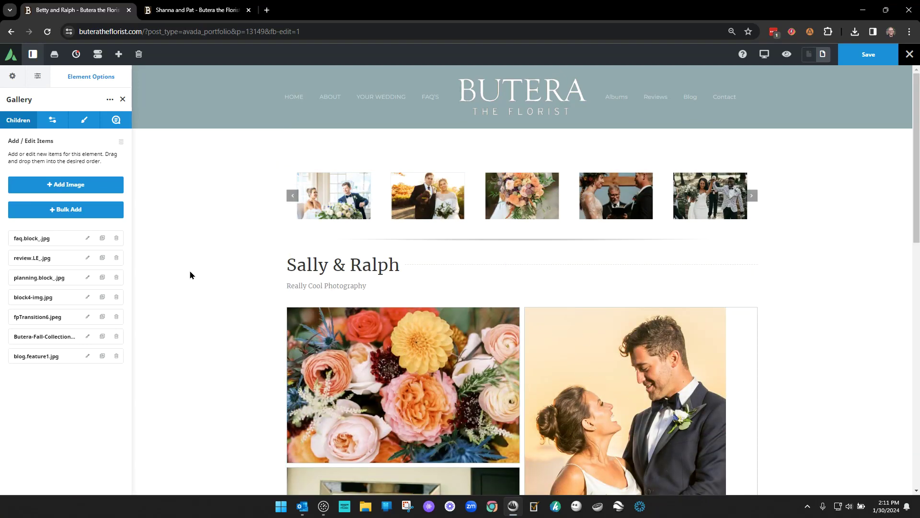
Close the Gallery element's options and save the album page.
click(123, 99)
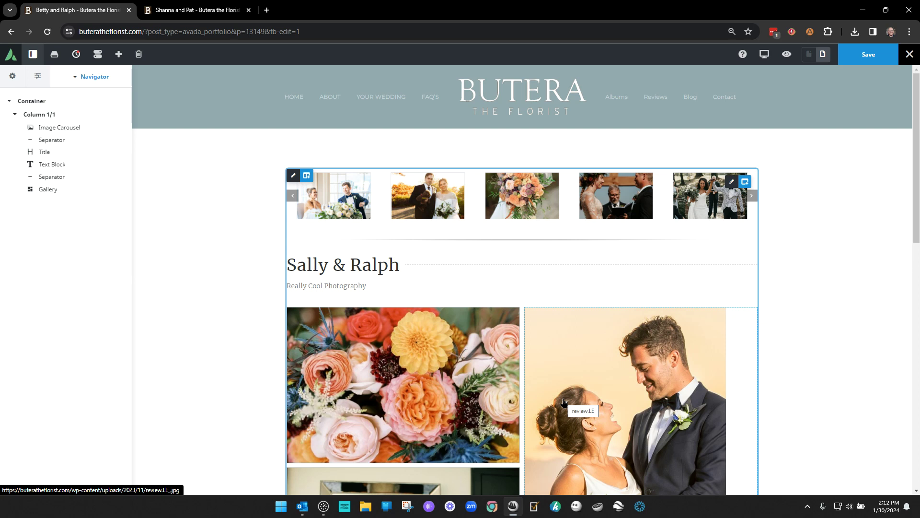
click(860, 55)
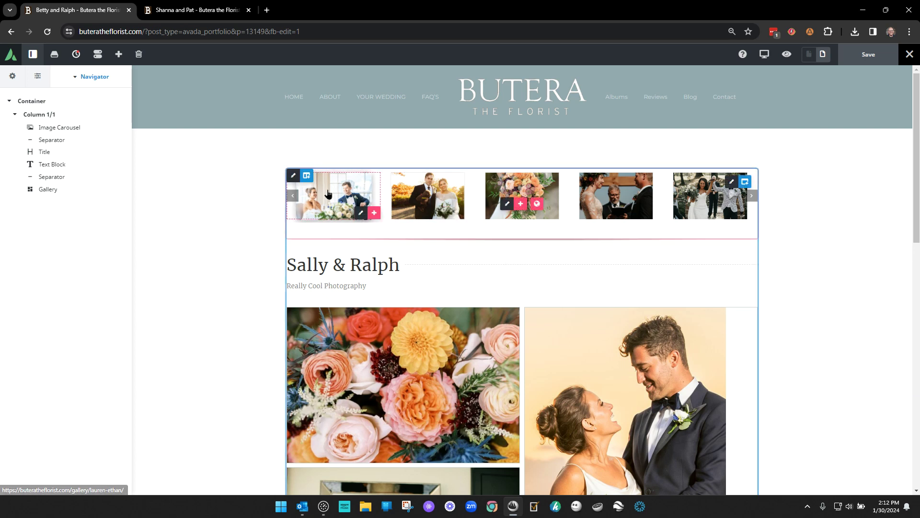
click(58, 128)
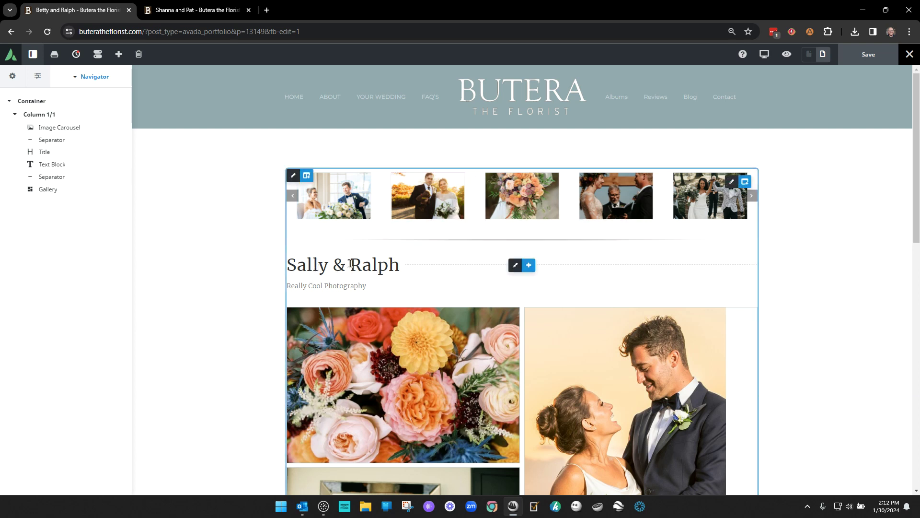
Exit to the page front-end in a new tab, close the original album's tab, and review the saved album's layout.
click(911, 56)
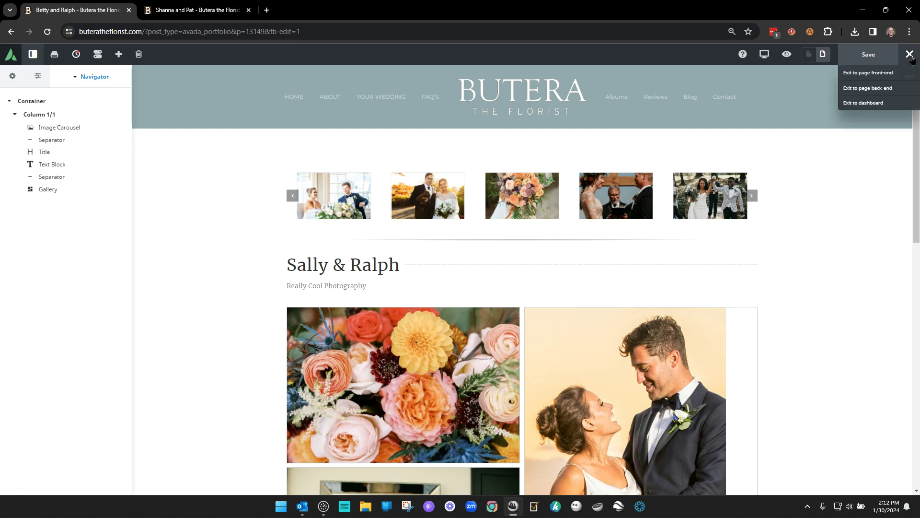
click(881, 74)
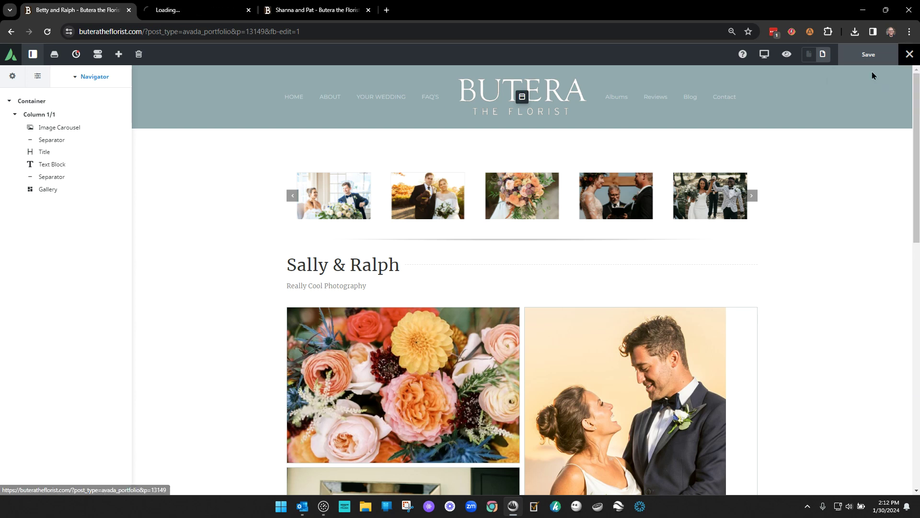
click(357, 15)
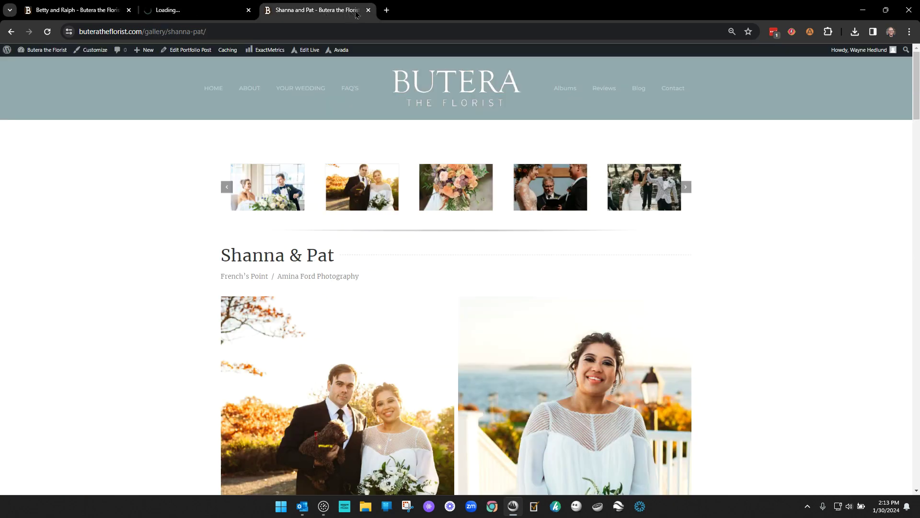
click(368, 10)
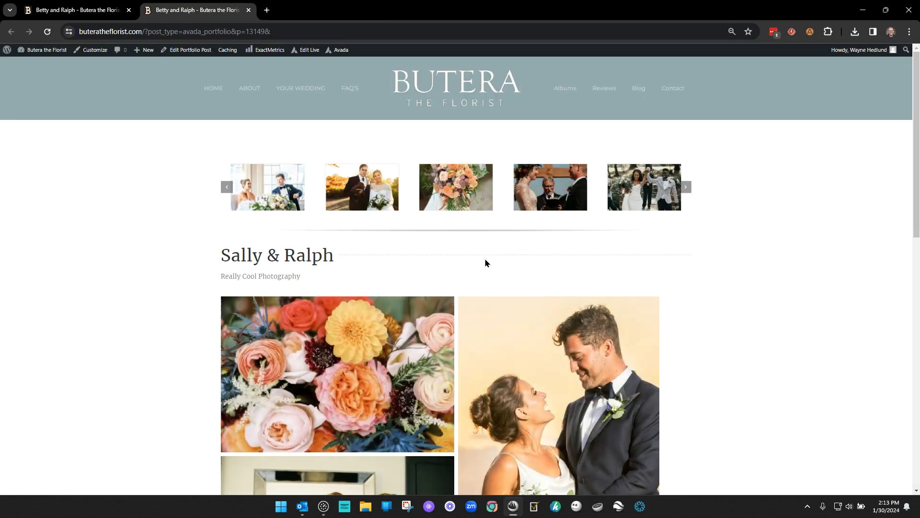
scroll(443, 353, down, 5)
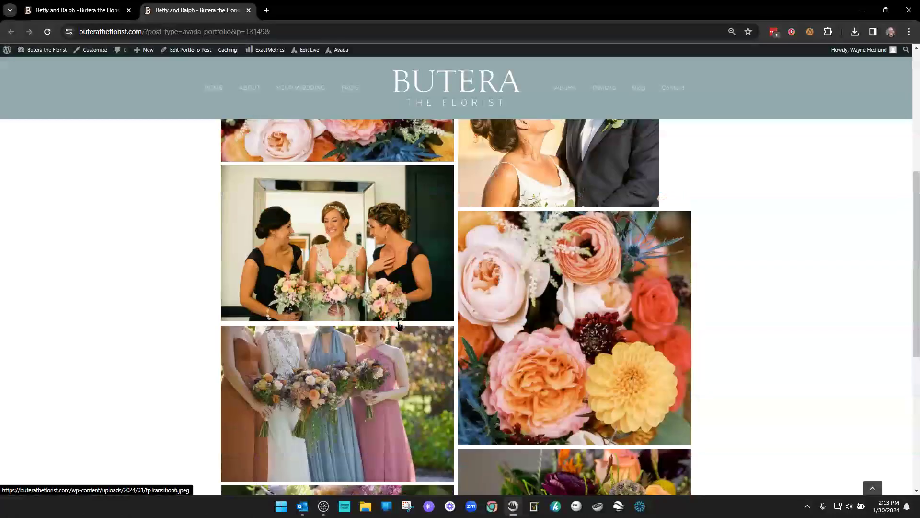
scroll(444, 352, up, 5)
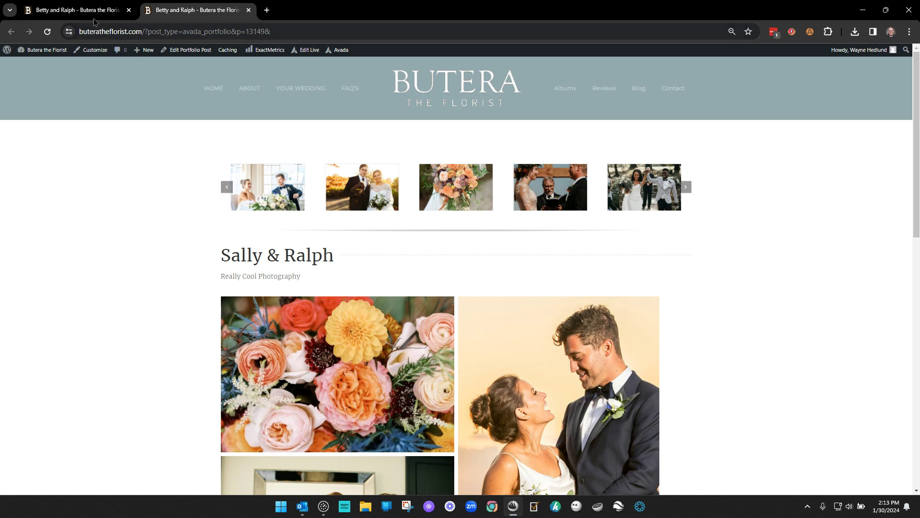
Return to the album's live builder tab and open the page's Settings options at the Featured Image section.
click(77, 10)
click(40, 80)
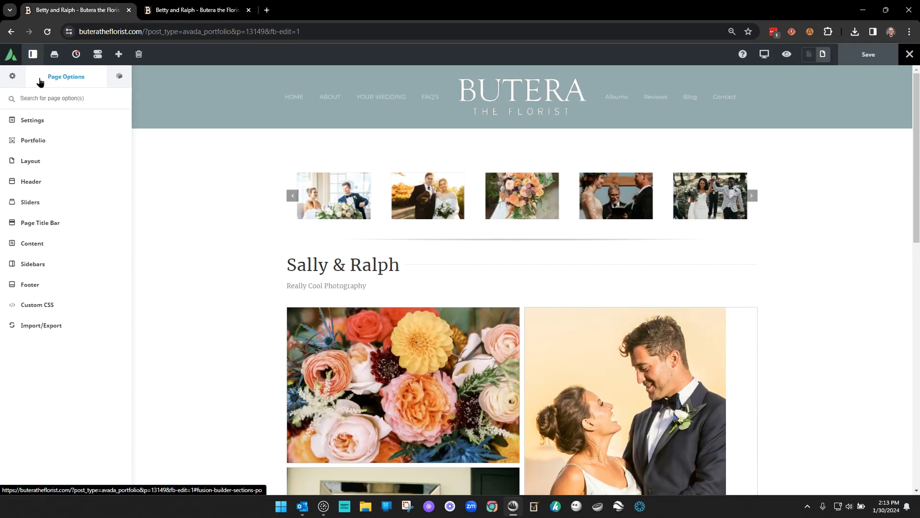
click(120, 77)
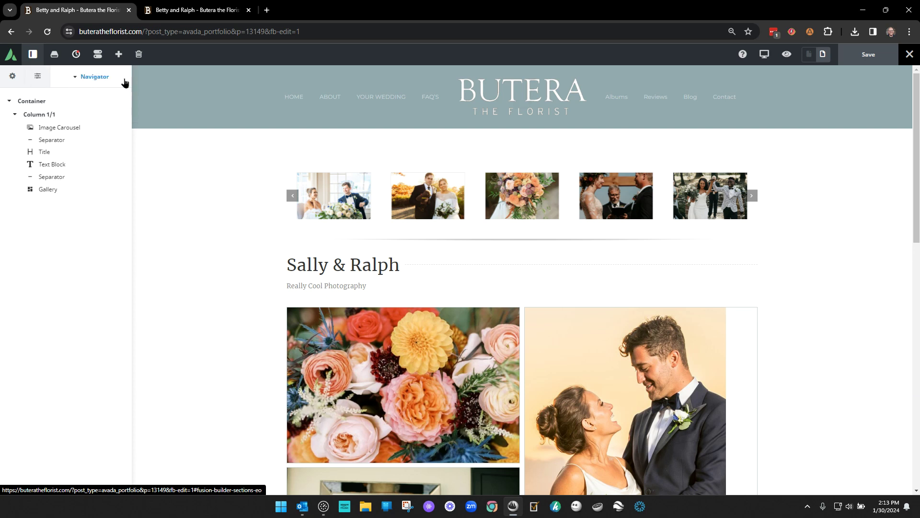
click(906, 58)
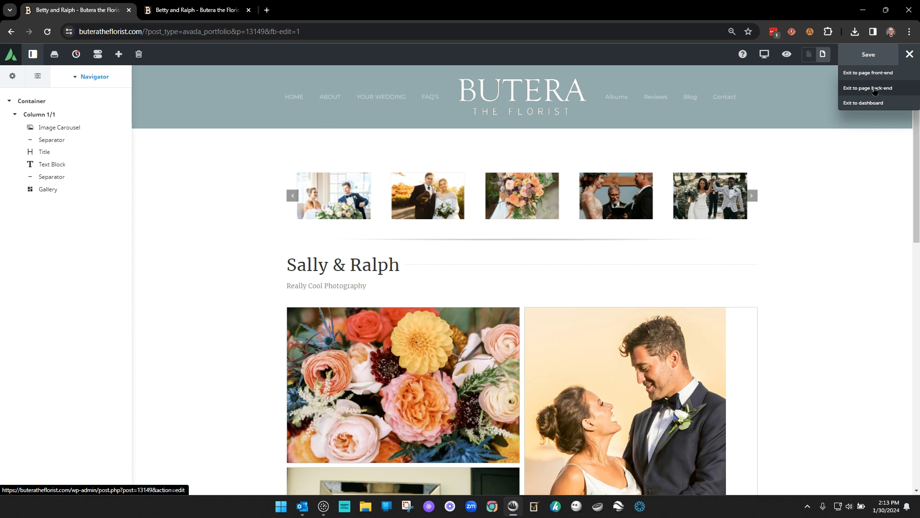
click(36, 79)
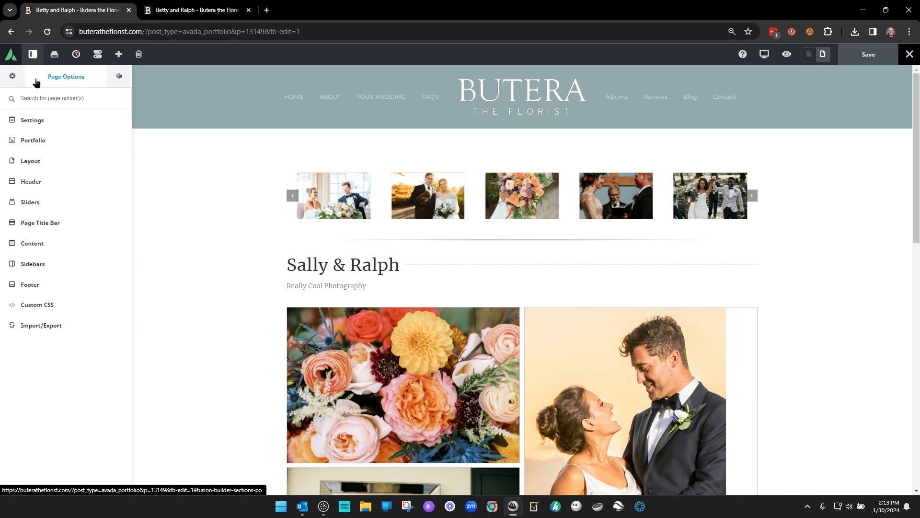
click(31, 120)
scroll(72, 258, down, 10)
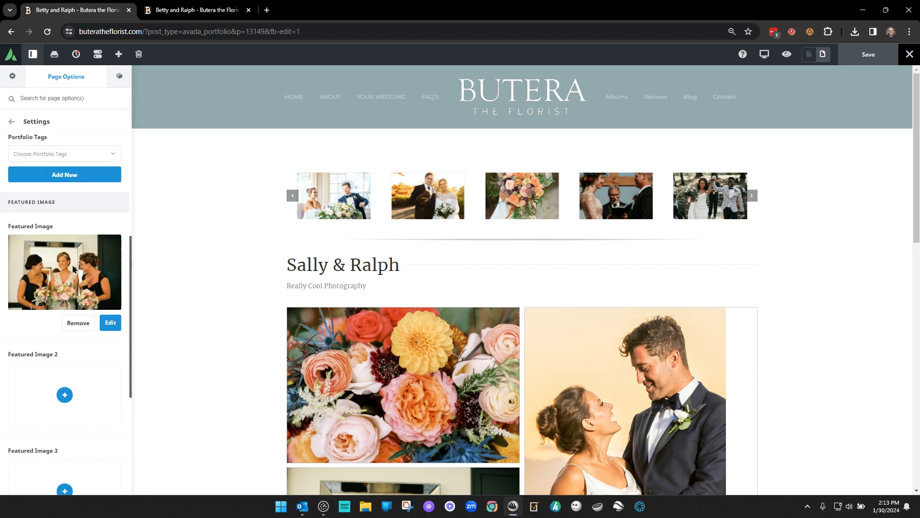
Leave the page's Settings options, exit the live builder to the page back-end, and publish the album post.
scroll(76, 262, up, 9)
scroll(57, 191, up, 1)
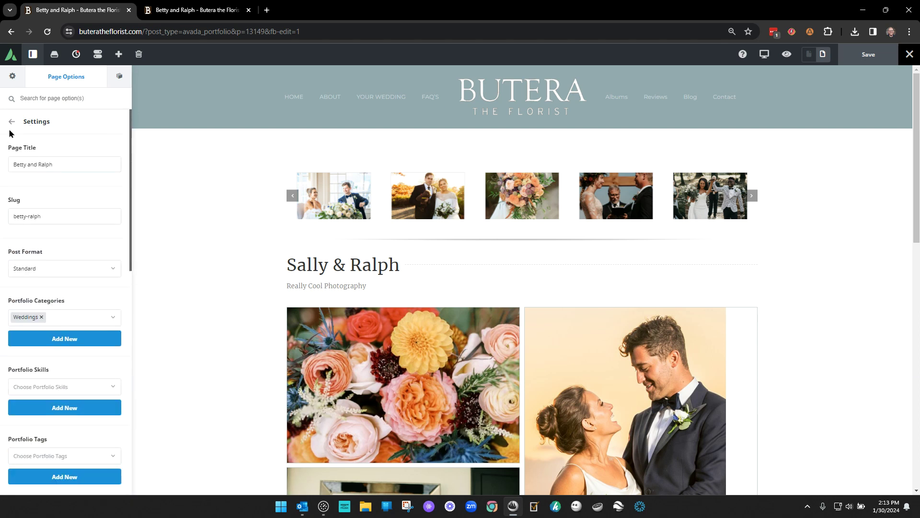
click(21, 122)
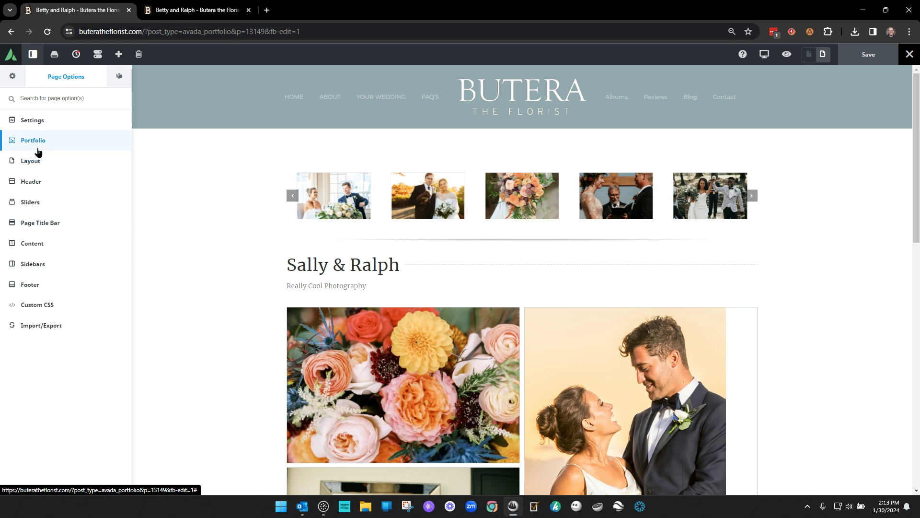
mouse_move(909, 55)
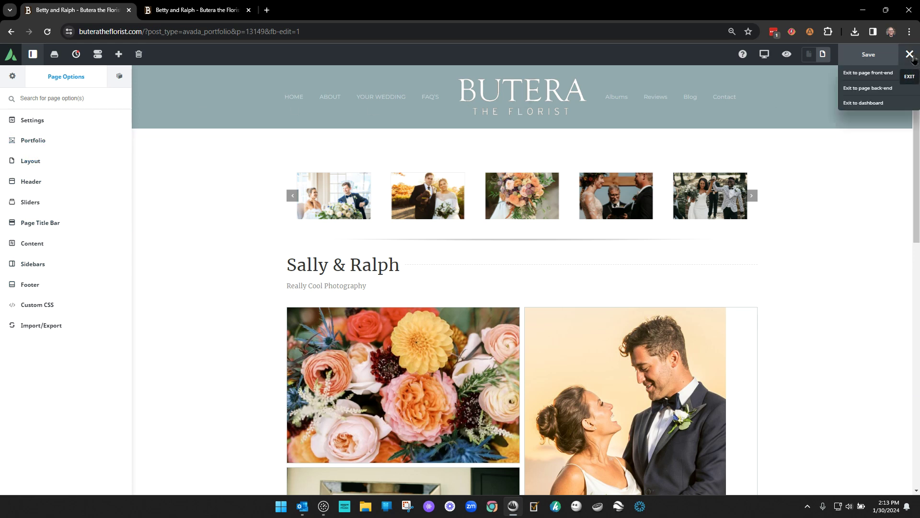
click(876, 88)
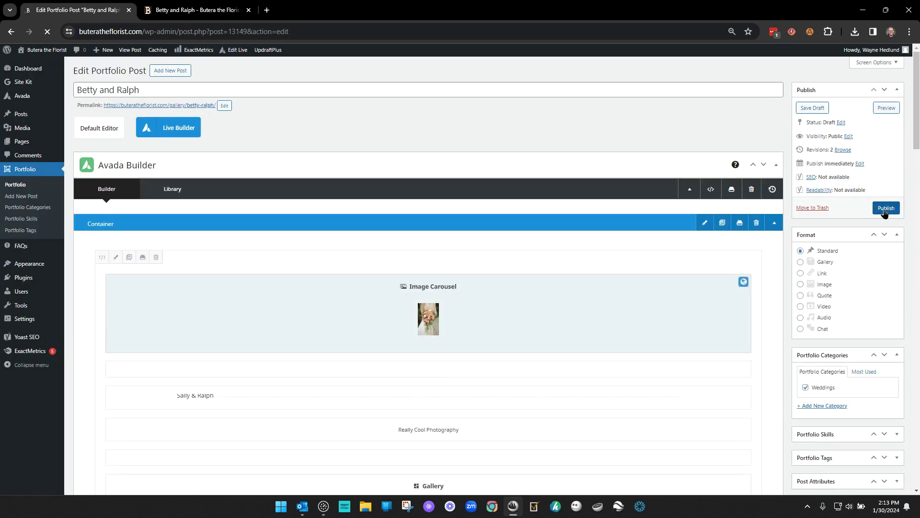
click(885, 210)
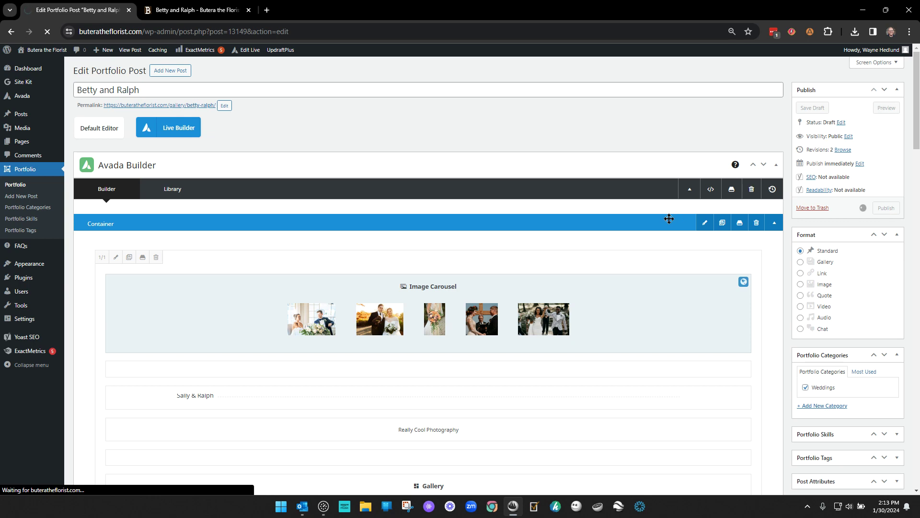
Close the old preview tab and open the published album post in a new tab.
click(248, 5)
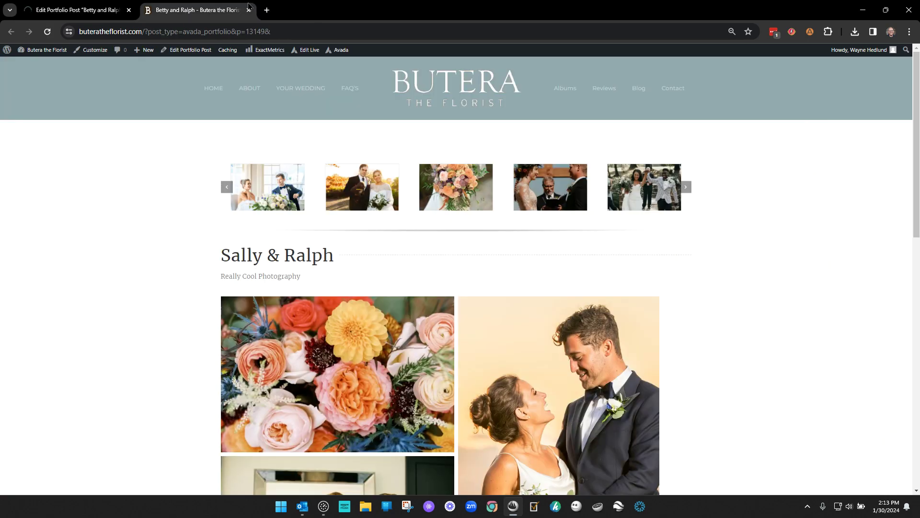
click(249, 10)
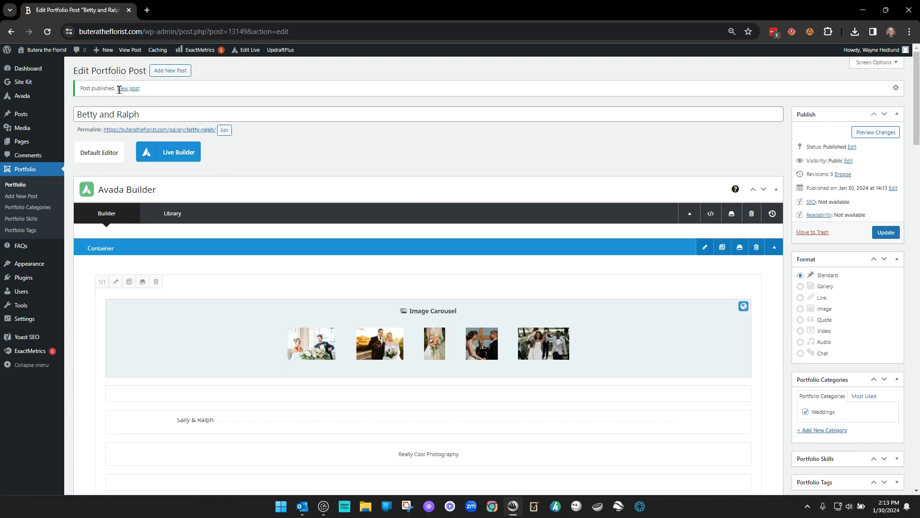
middle_click(123, 90)
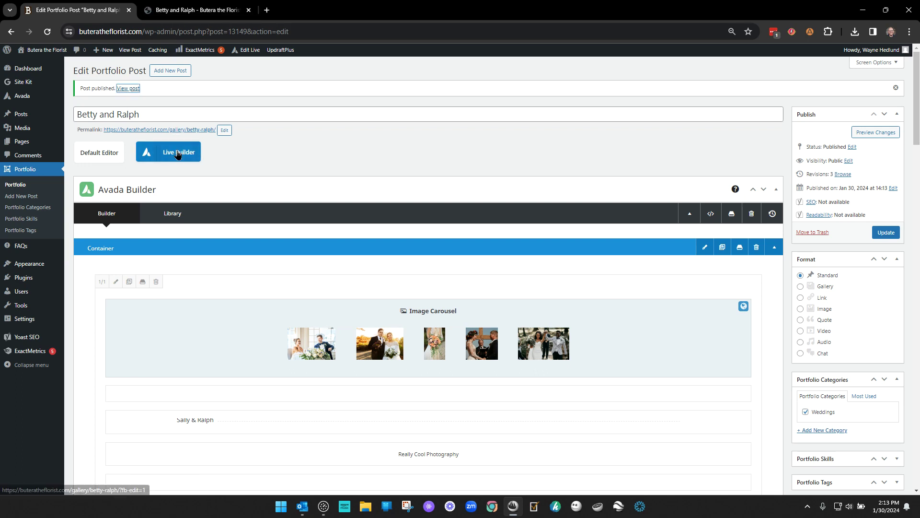
Launch the Live Builder for the published album and copy the album's URL from its front-end tab.
click(178, 152)
key(Escape)
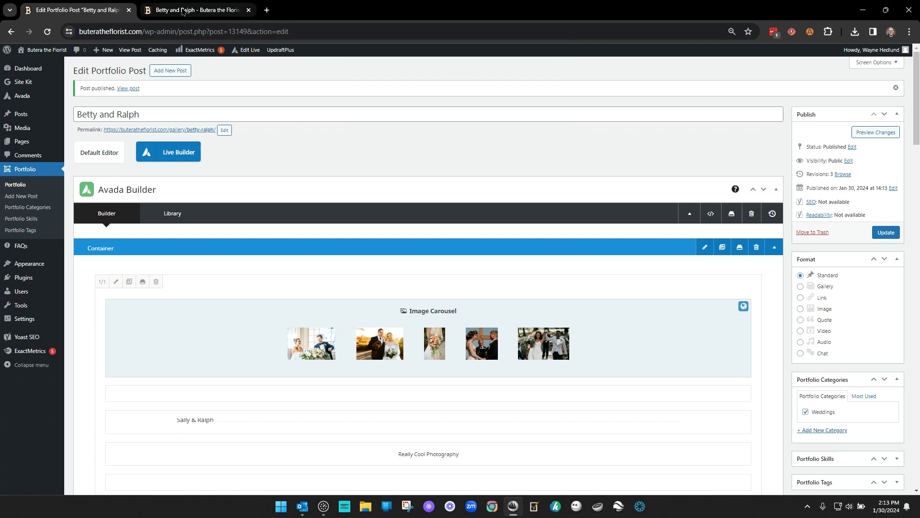
click(183, 12)
click(202, 31)
key(ctrl+c)
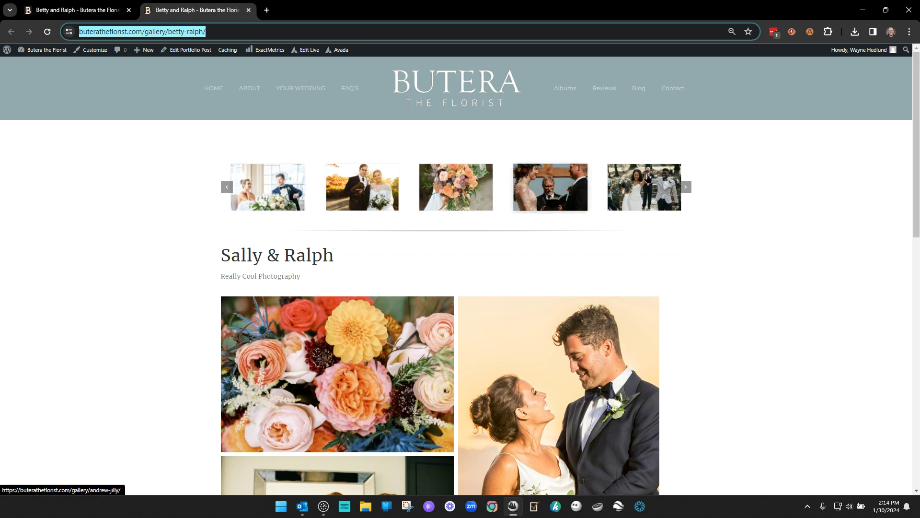
Open the Image Carousel element's options in the live builder and duplicate its last item, wg2.png.
click(112, 10)
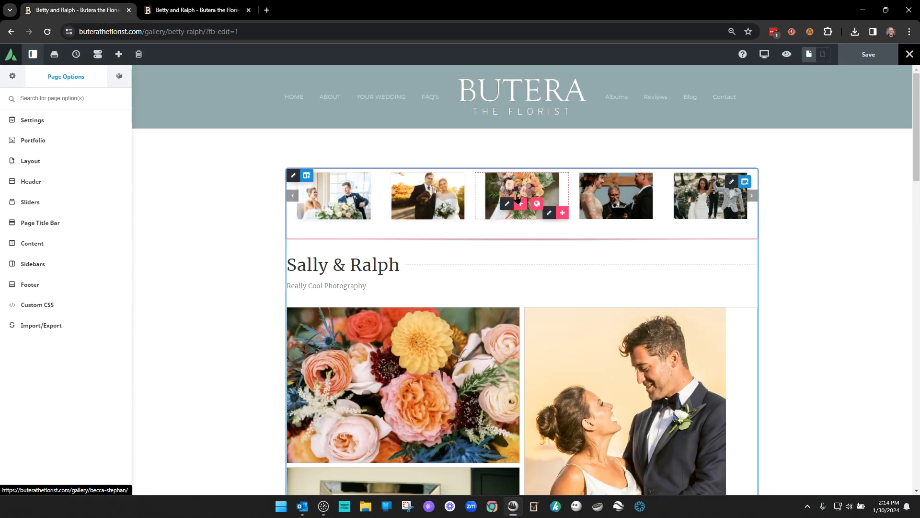
click(120, 76)
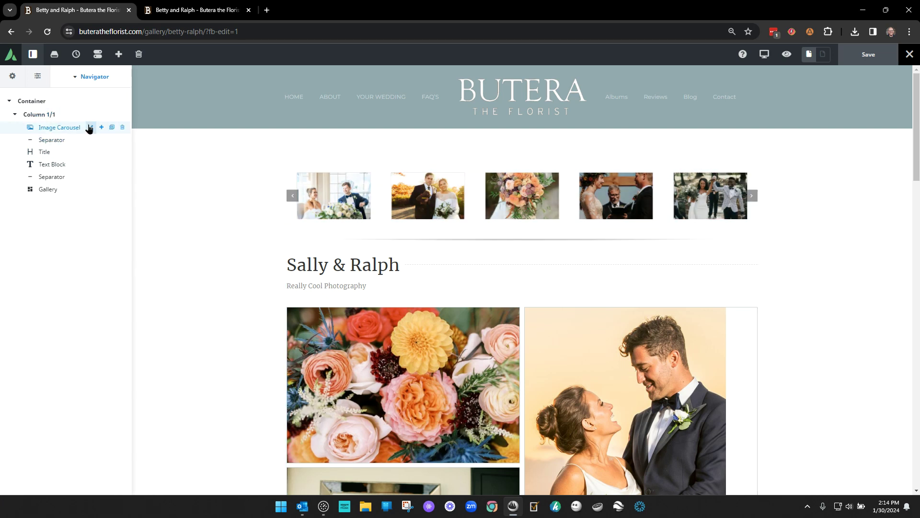
click(90, 128)
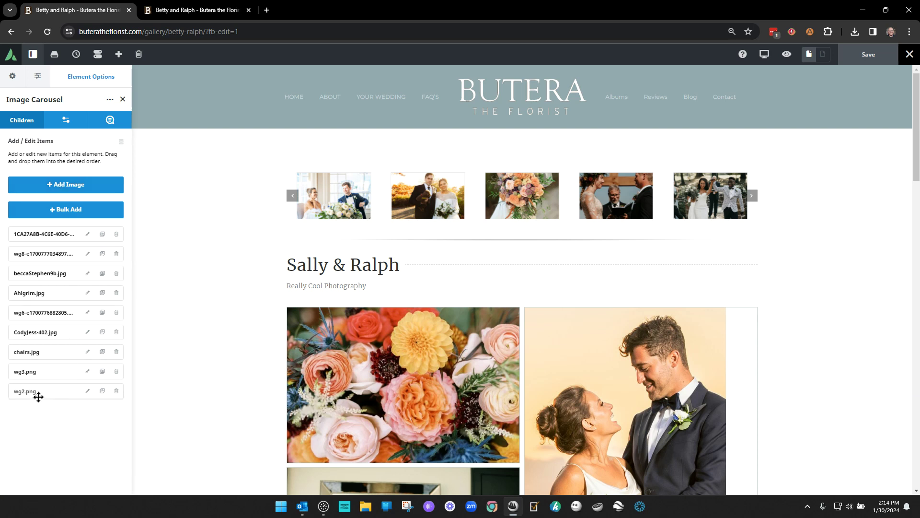
click(102, 392)
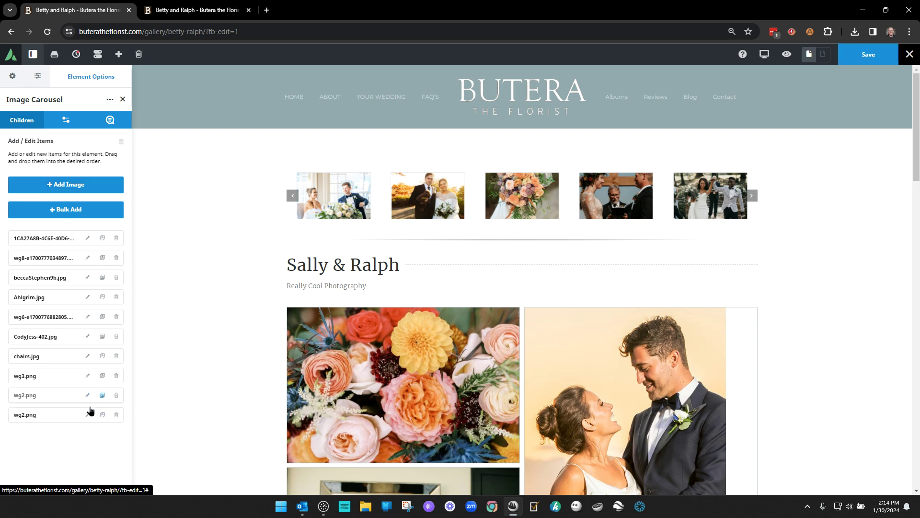
Replace the duplicated carousel item's image with planning.block_.jpg from the Media Library at full size.
click(88, 415)
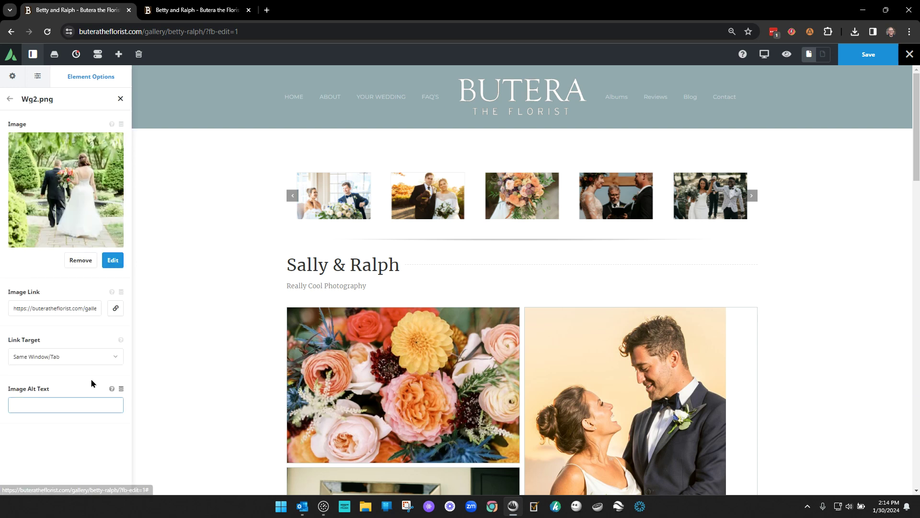
click(81, 261)
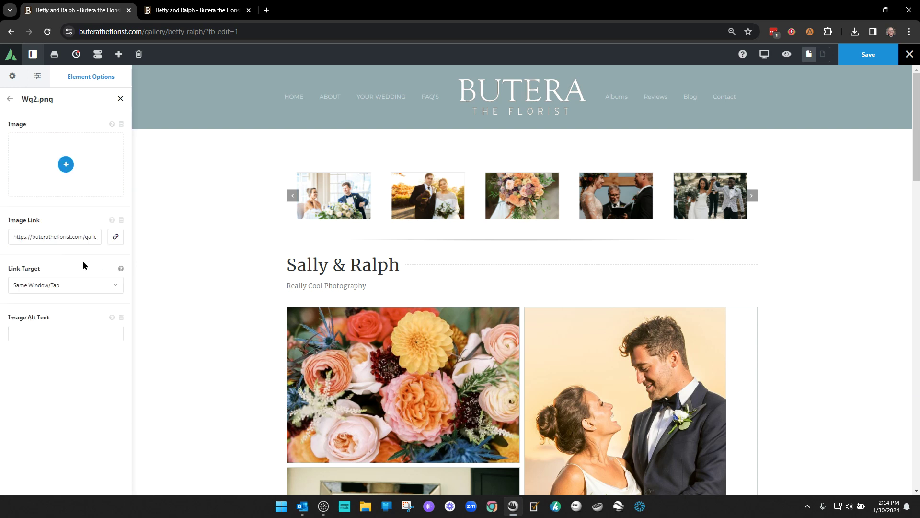
click(66, 165)
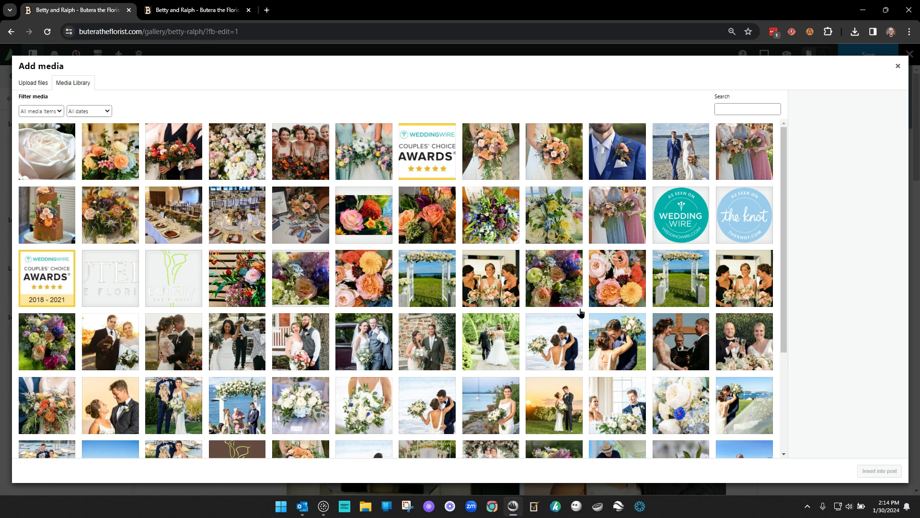
click(495, 287)
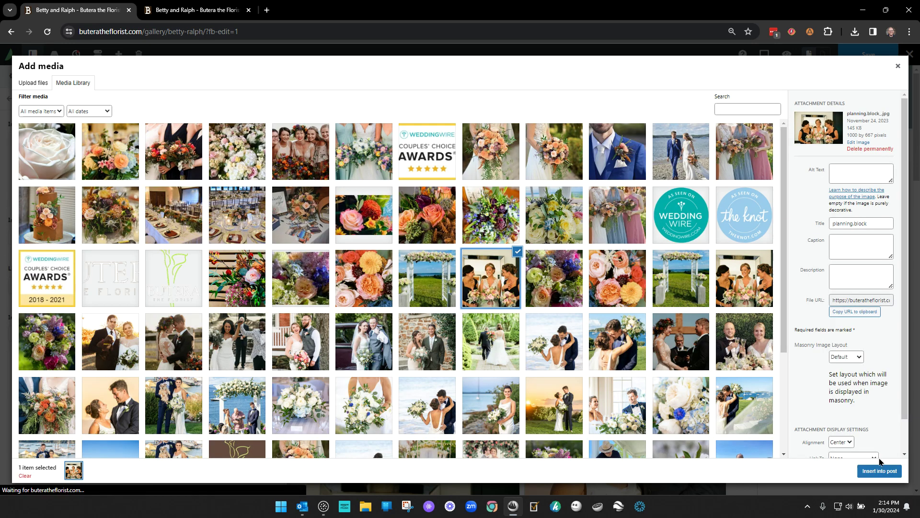
scroll(836, 368, down, 1)
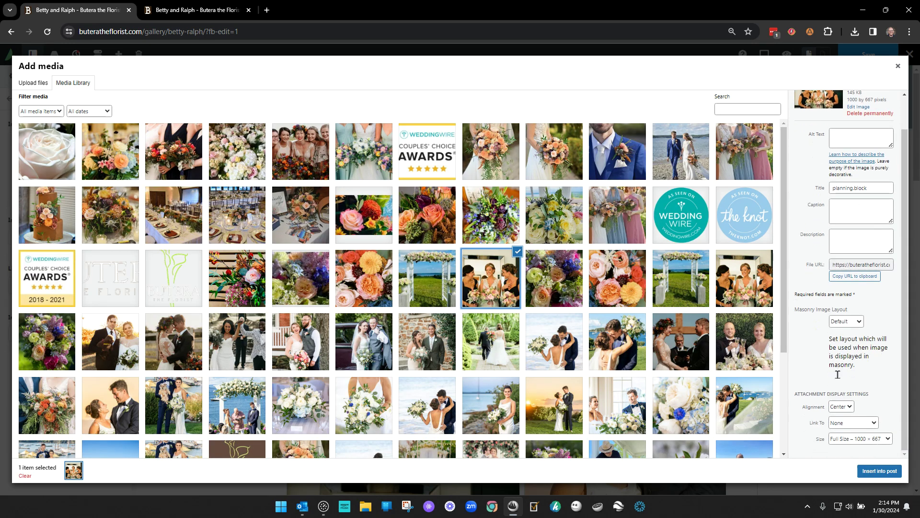
click(880, 471)
Replace the new carousel item's image link with the copied URL of the new album.
click(45, 270)
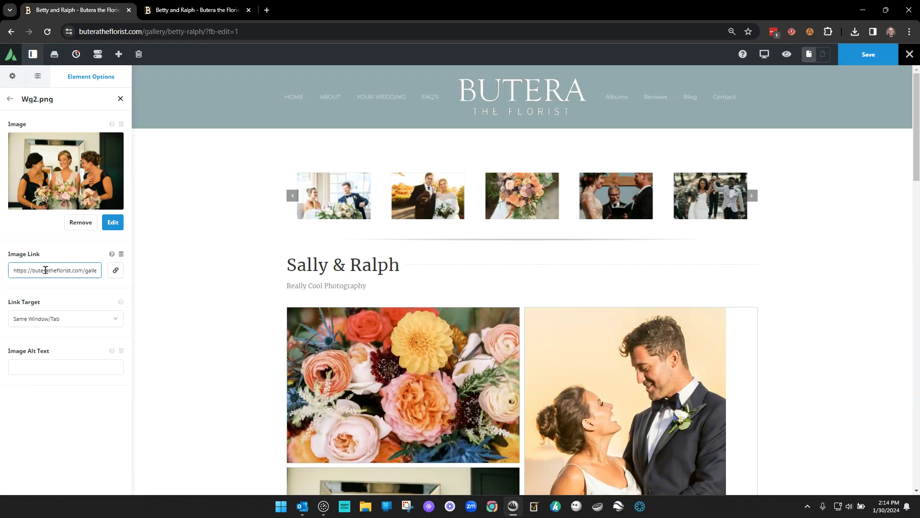
drag(13, 269, 165, 272)
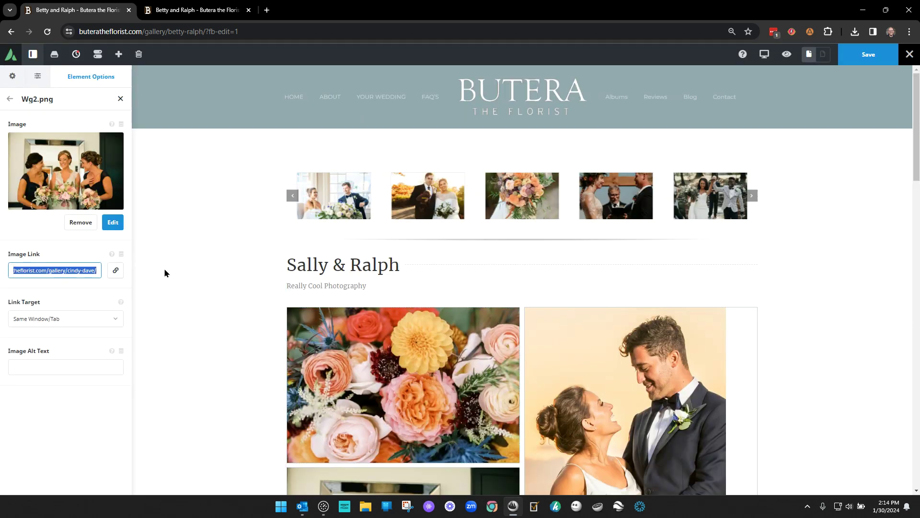
key(BackSpace)
key(ctrl+v)
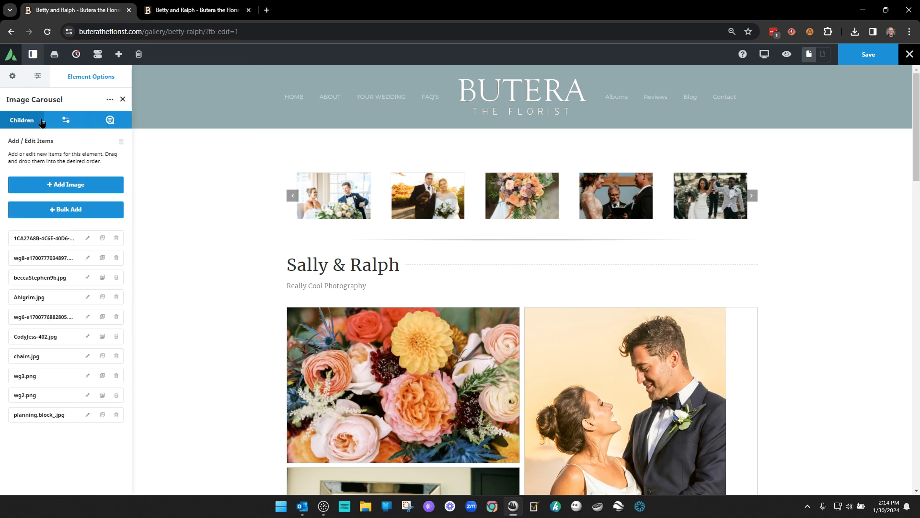
Advance the carousel to its last image and save the album page.
click(751, 199)
click(751, 199)
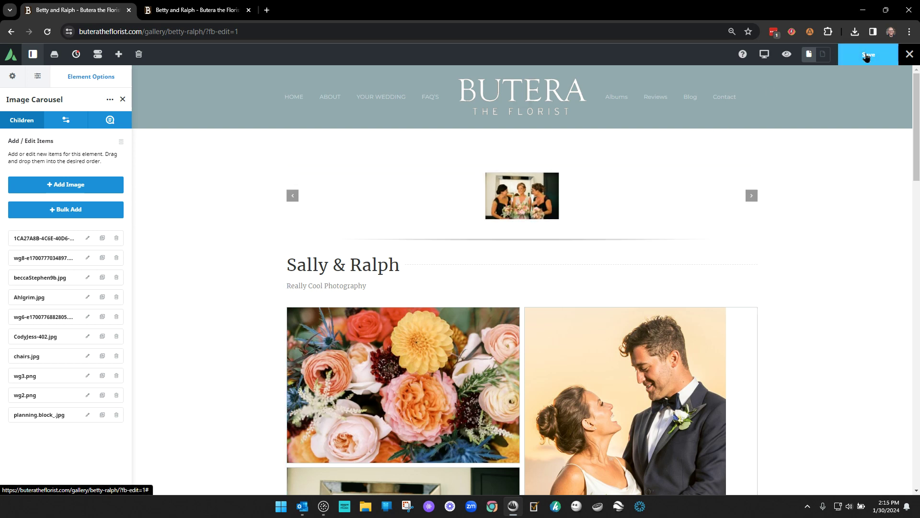
click(866, 56)
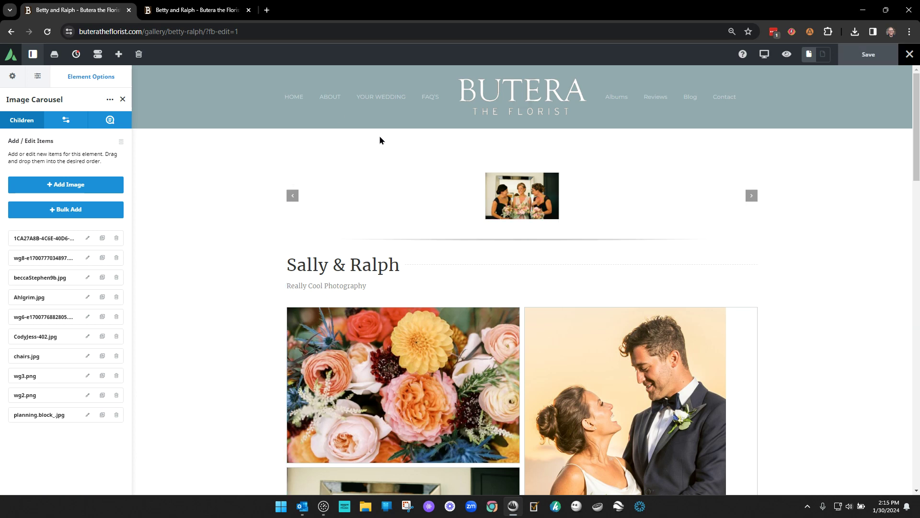
Reload the published album page and test the carousel by opening another album and returning through the new bridesmaids thumbnail.
click(188, 10)
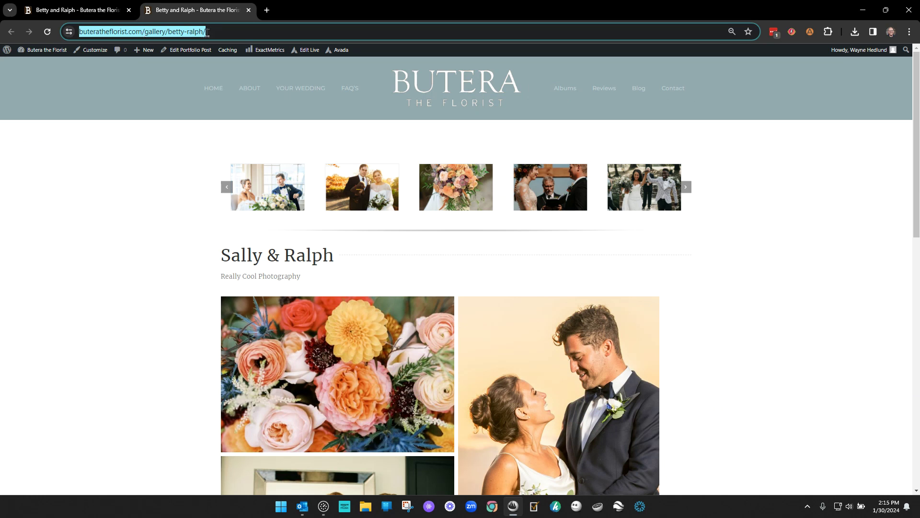
click(249, 32)
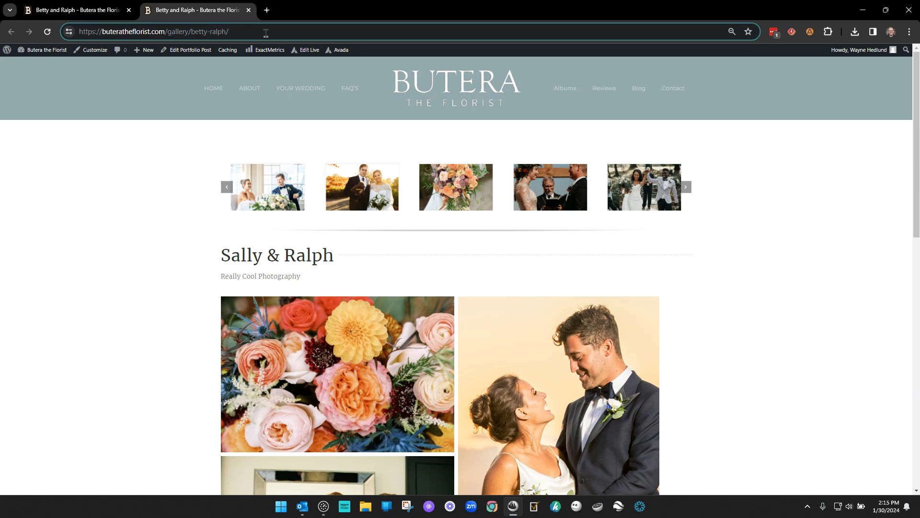
key(Return)
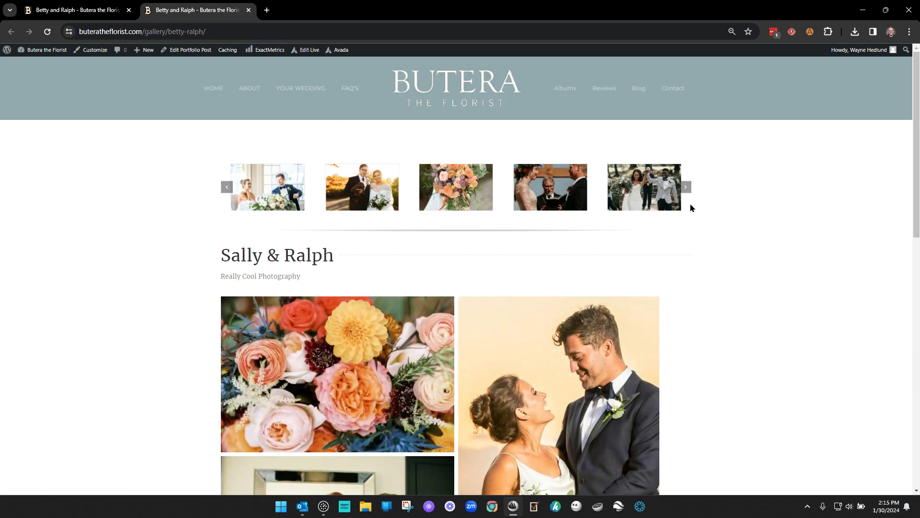
click(685, 188)
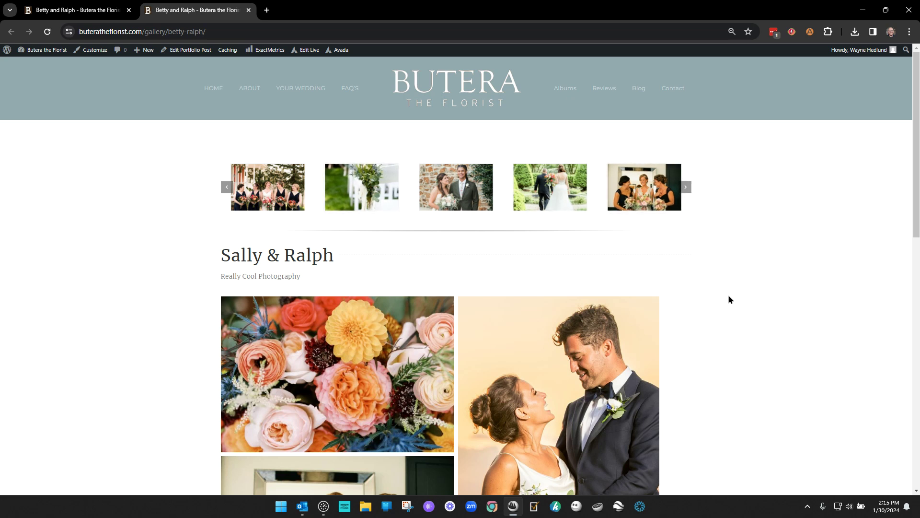
click(360, 201)
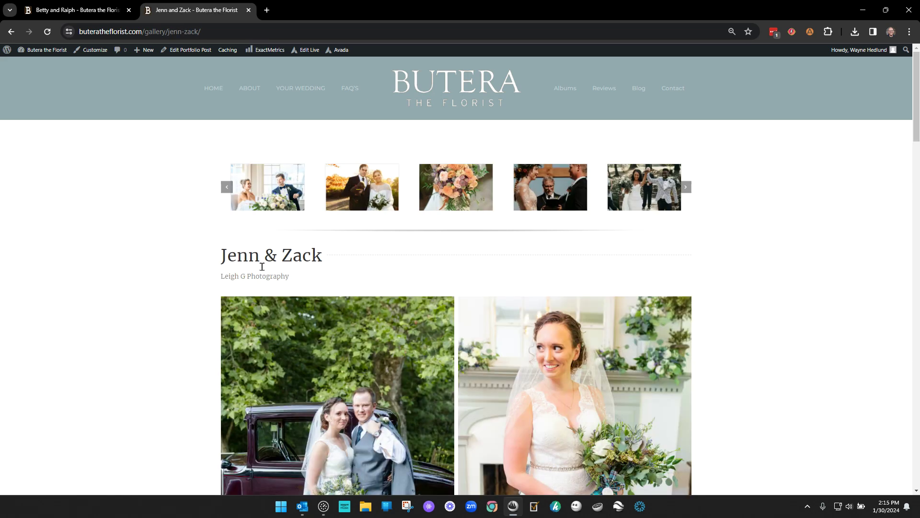
click(686, 187)
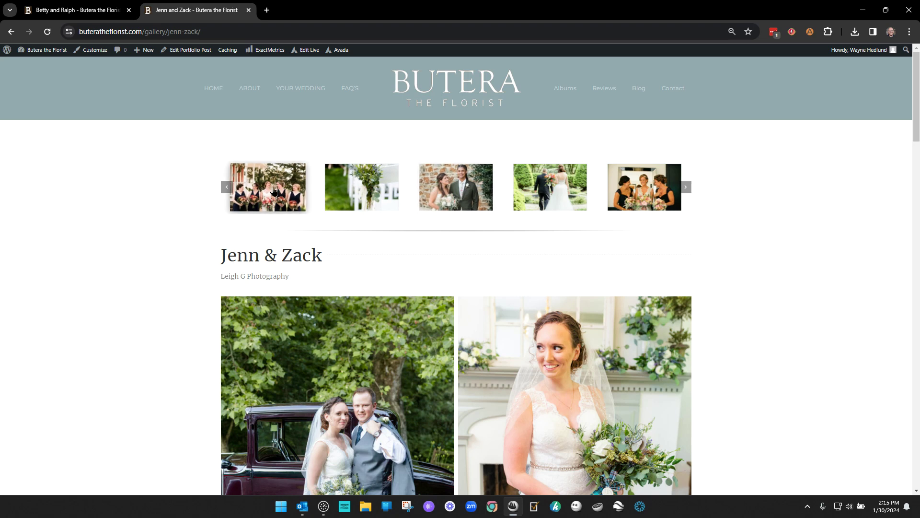
click(638, 183)
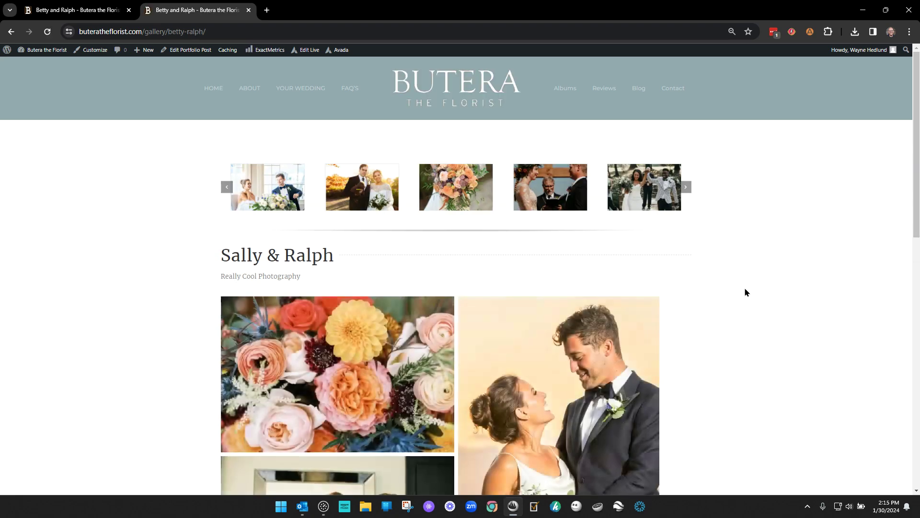
Go to the site's home page and examine the thumbnails in its Albums section.
click(439, 82)
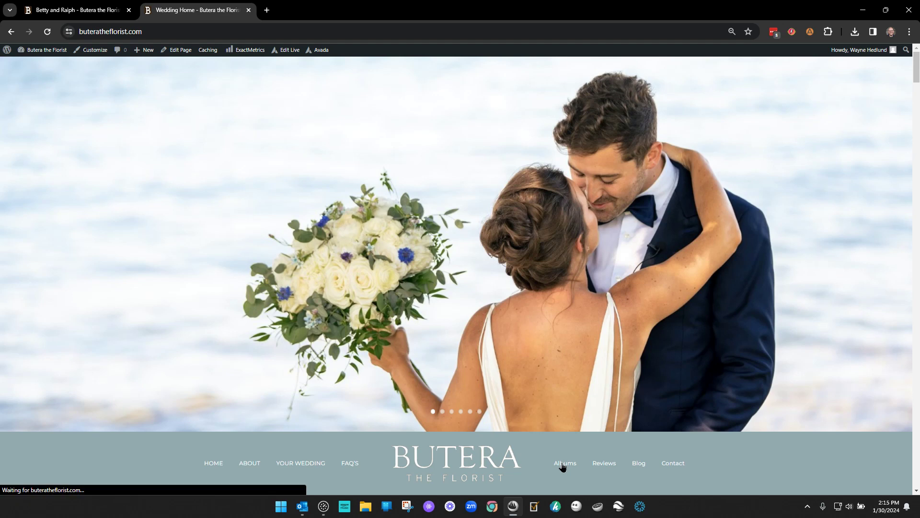
click(563, 463)
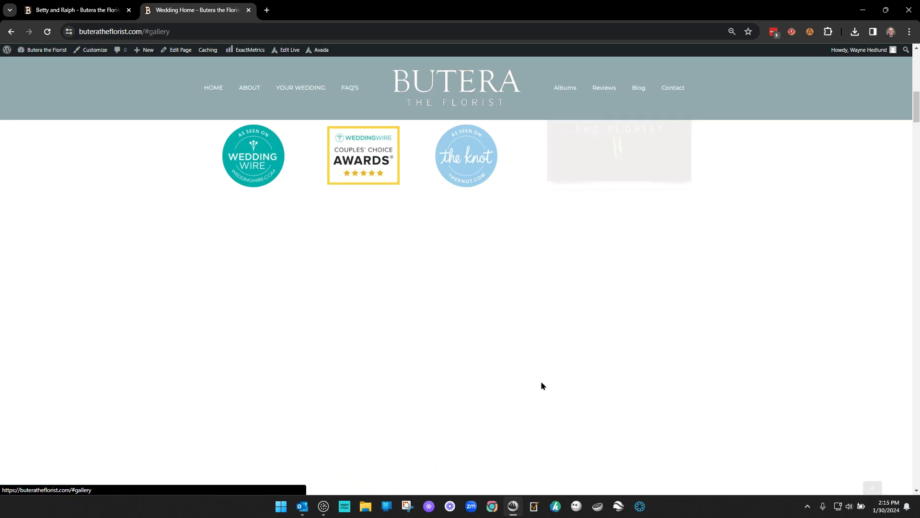
scroll(700, 327, down, 3)
scroll(699, 327, down, 3)
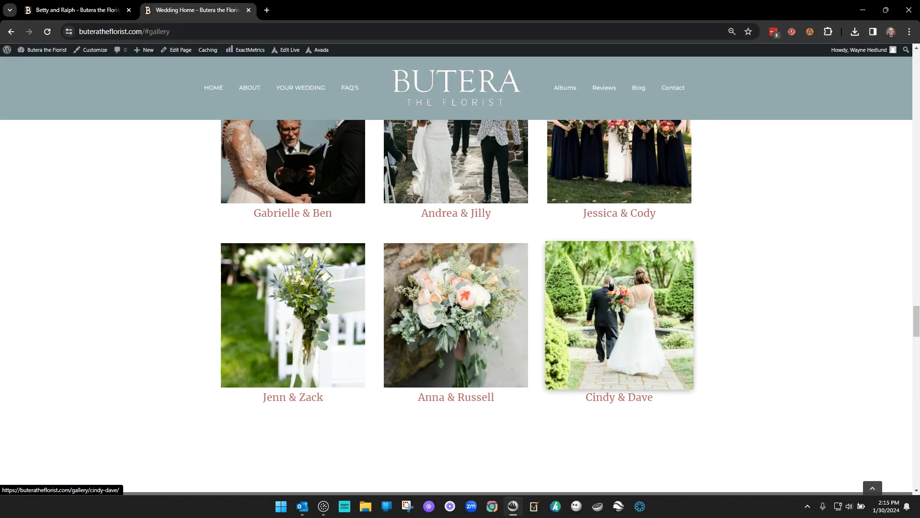
scroll(569, 334, up, 5)
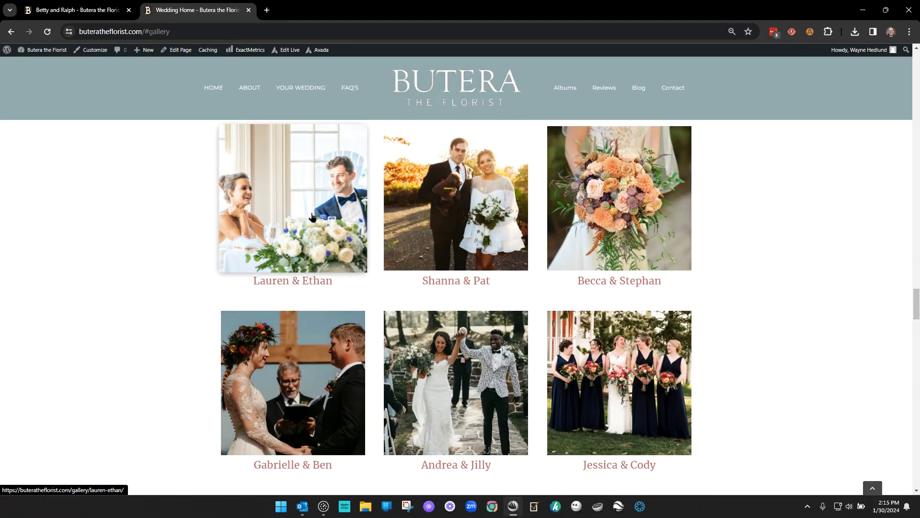
Review the remaining album thumbnails on the home page, down to the Wedding Reviews section.
scroll(605, 441, down, 3)
scroll(604, 441, down, 1)
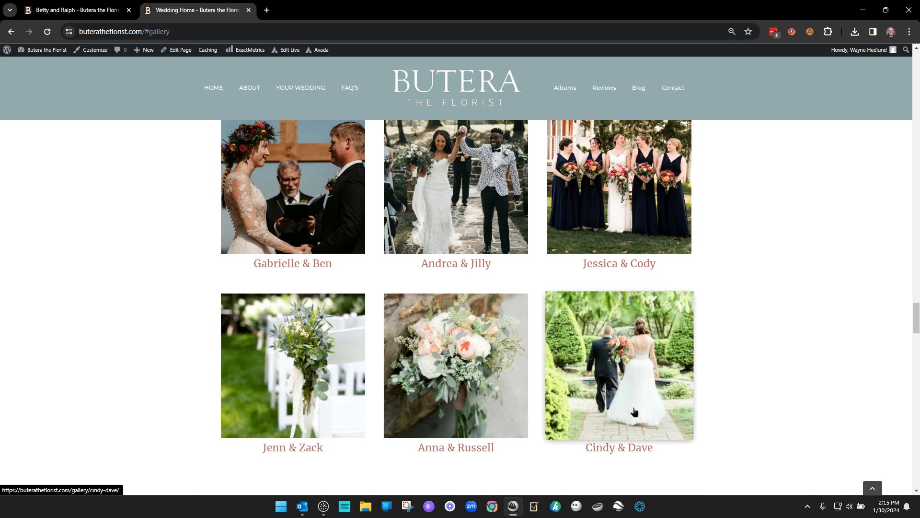
scroll(637, 434, down, 3)
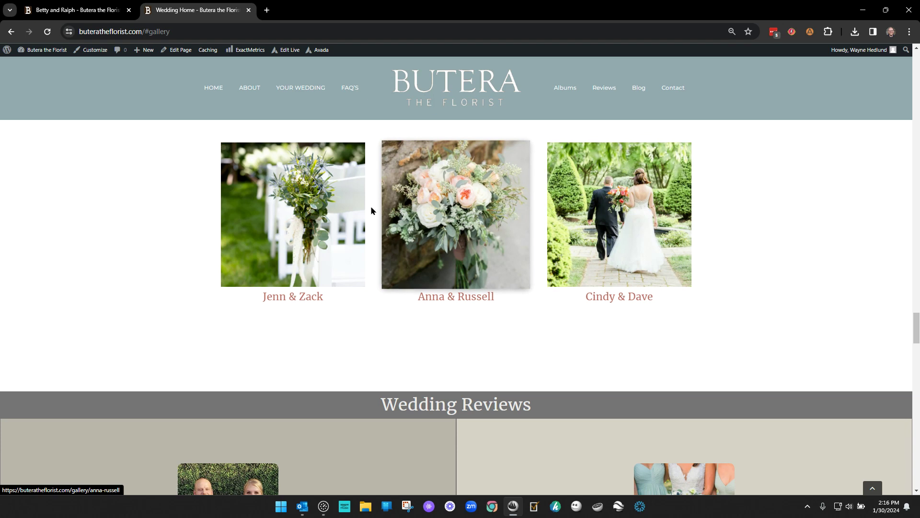
Return to the new album in the live builder, close the image carousel's options, reload the page and exit the builder.
click(87, 8)
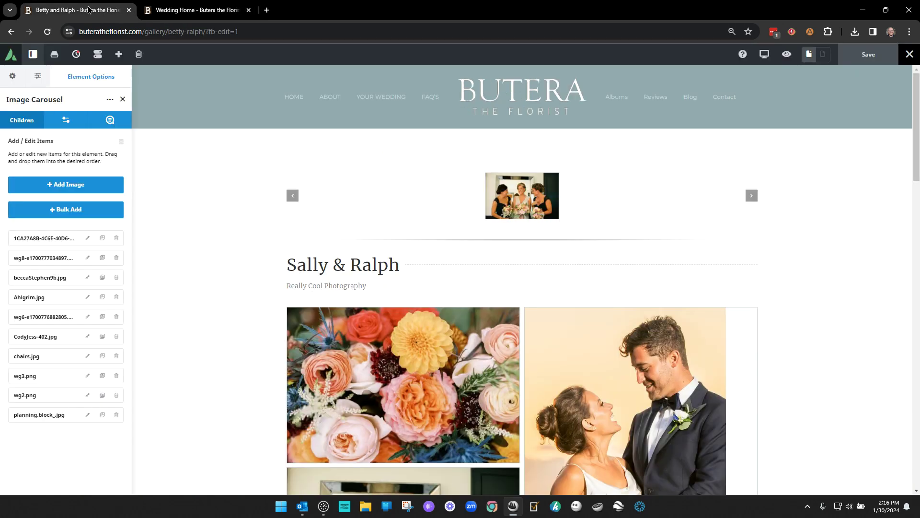
click(123, 99)
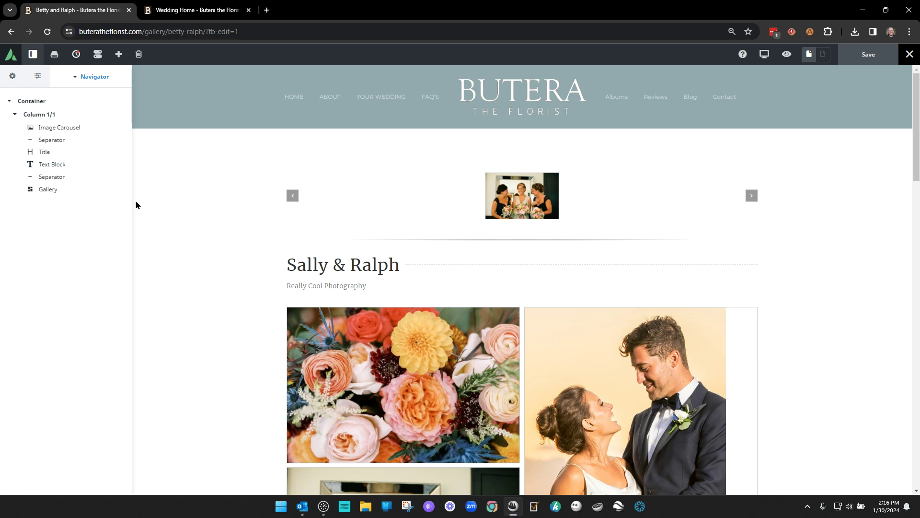
click(47, 31)
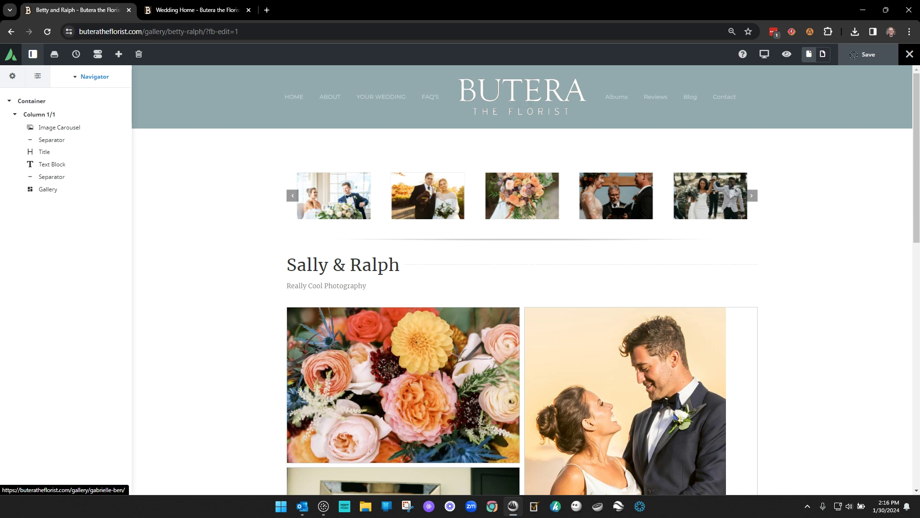
mouse_move(909, 55)
click(868, 72)
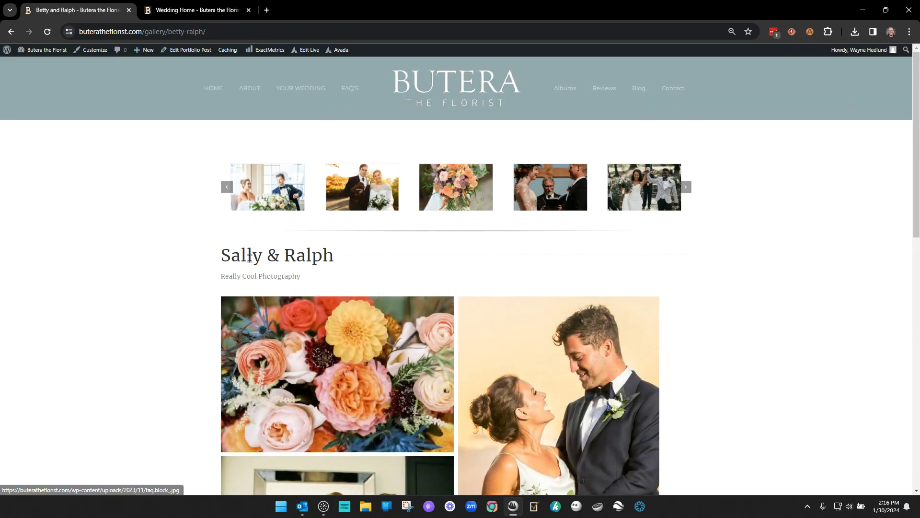
Move the newly created test album to the trash from the dashboard's portfolio list and dismiss the resulting notices.
mouse_move(47, 49)
click(34, 65)
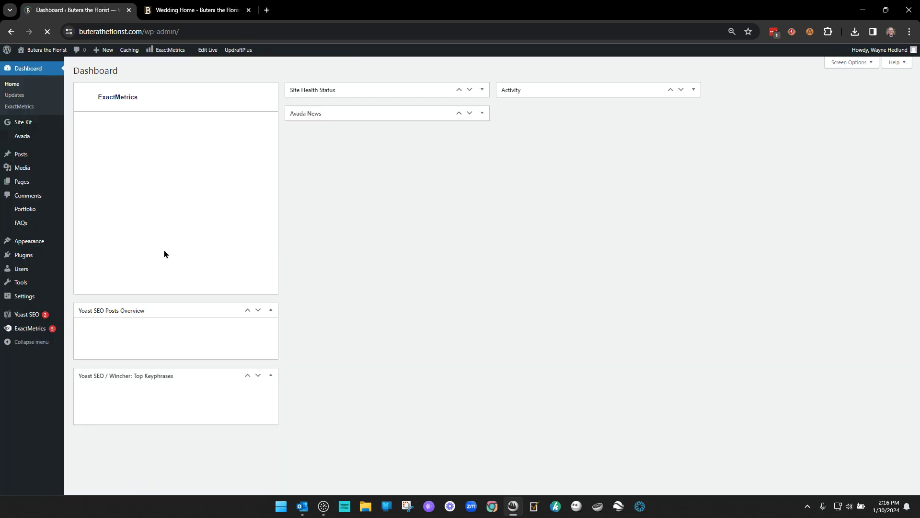
click(28, 211)
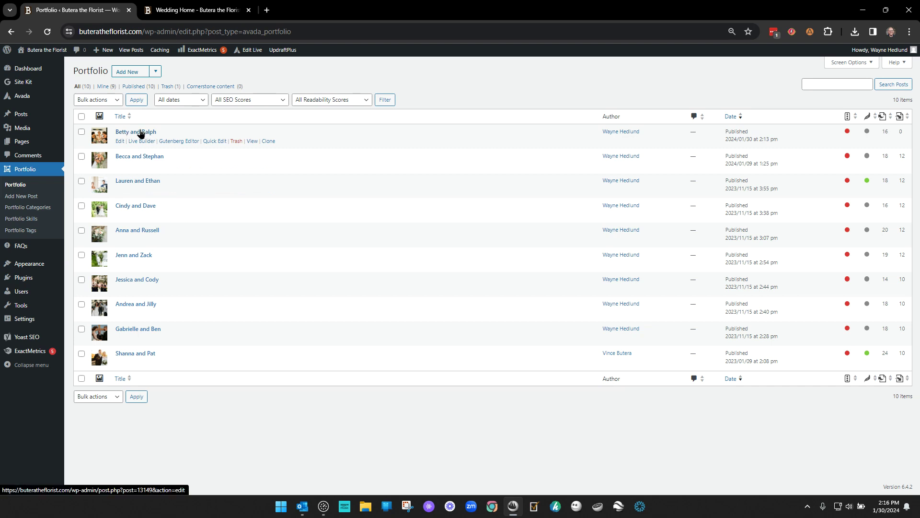
click(236, 142)
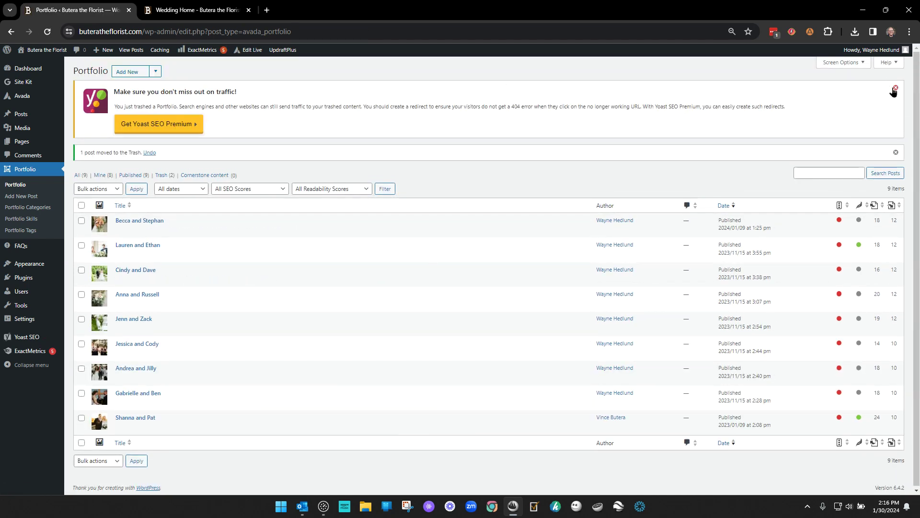
click(894, 90)
click(903, 86)
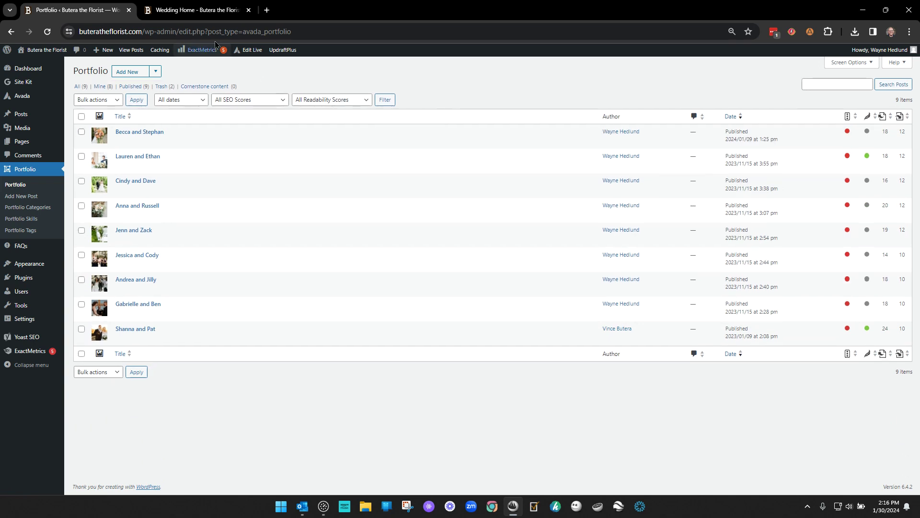
Switch back to the Albums section of the site's home page.
click(186, 11)
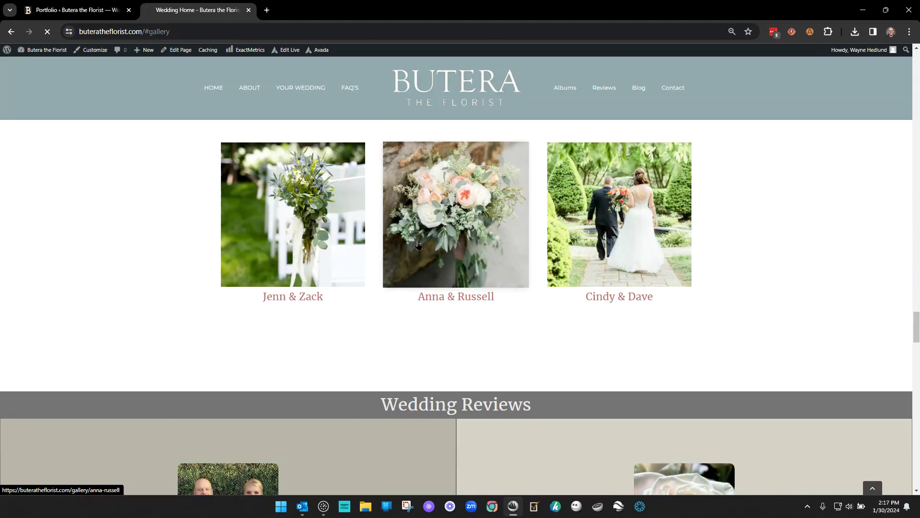